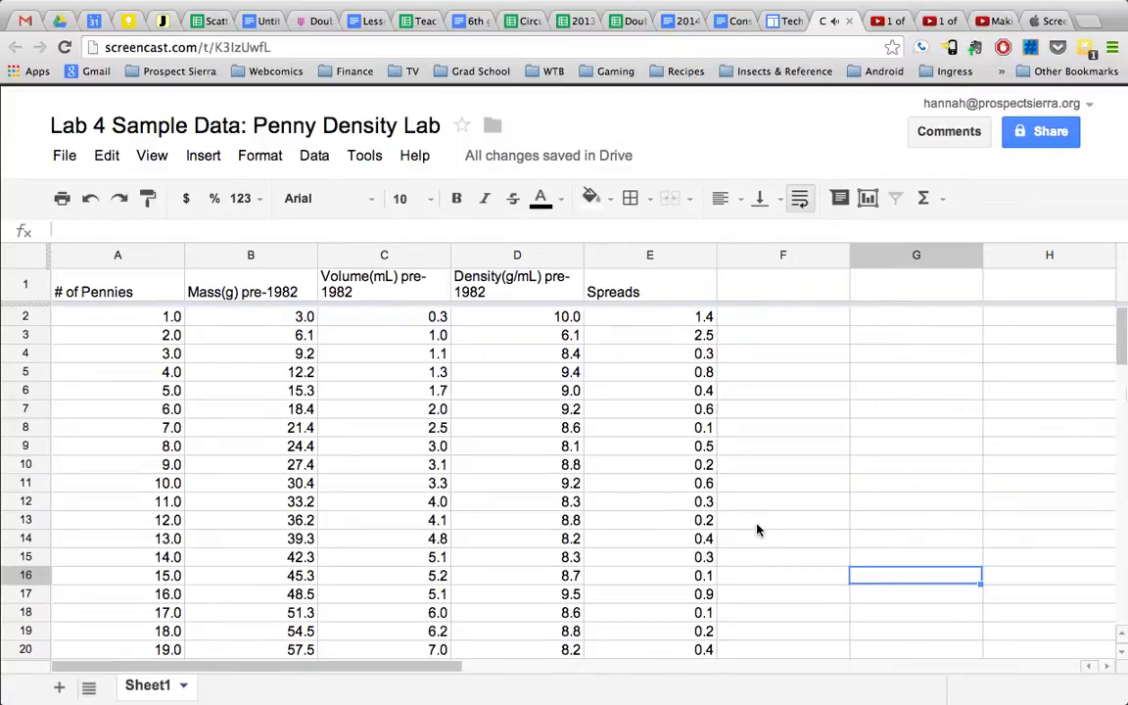
Step: Examine the pre-1982 and post-1982 penny tables, including the averages row beneath each one
scroll(432, 527, "down", 5)
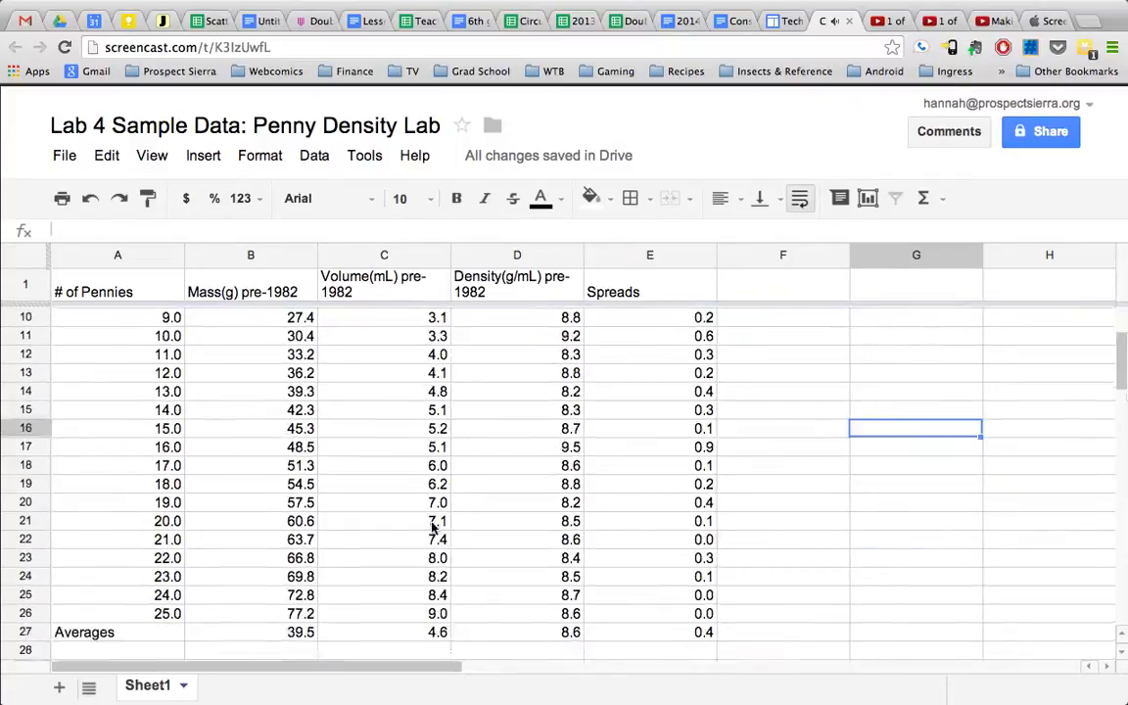
scroll(432, 527, "up", 5)
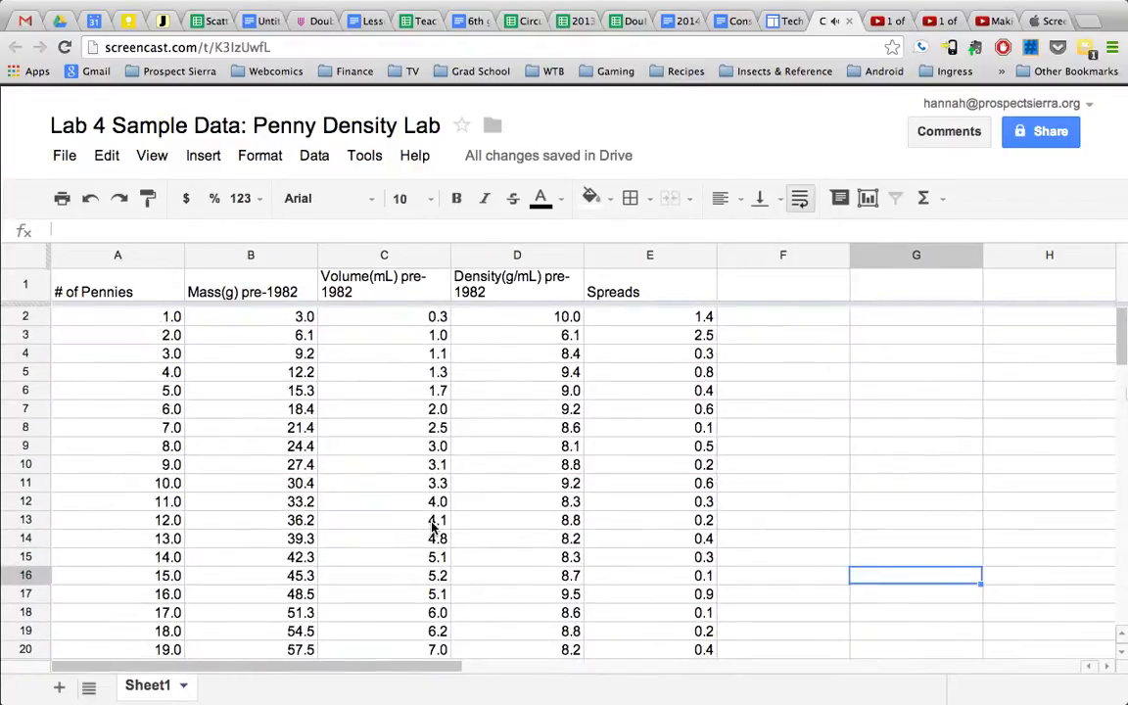
scroll(432, 527, "down", 5)
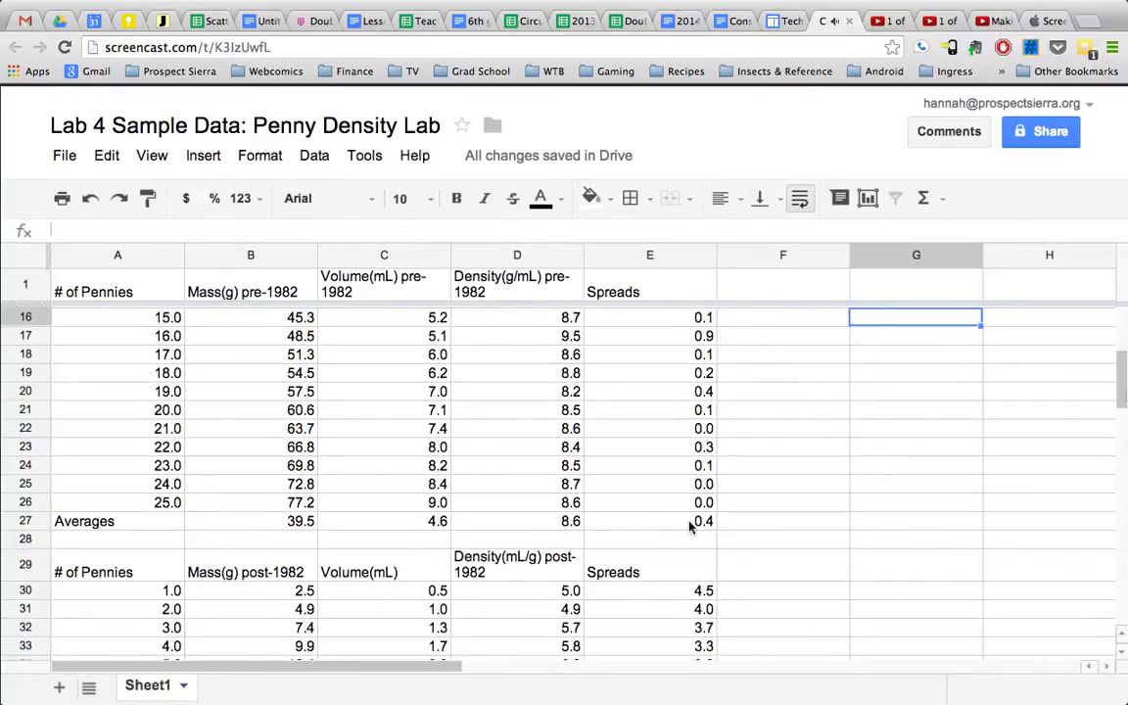
scroll(689, 527, "down", 10)
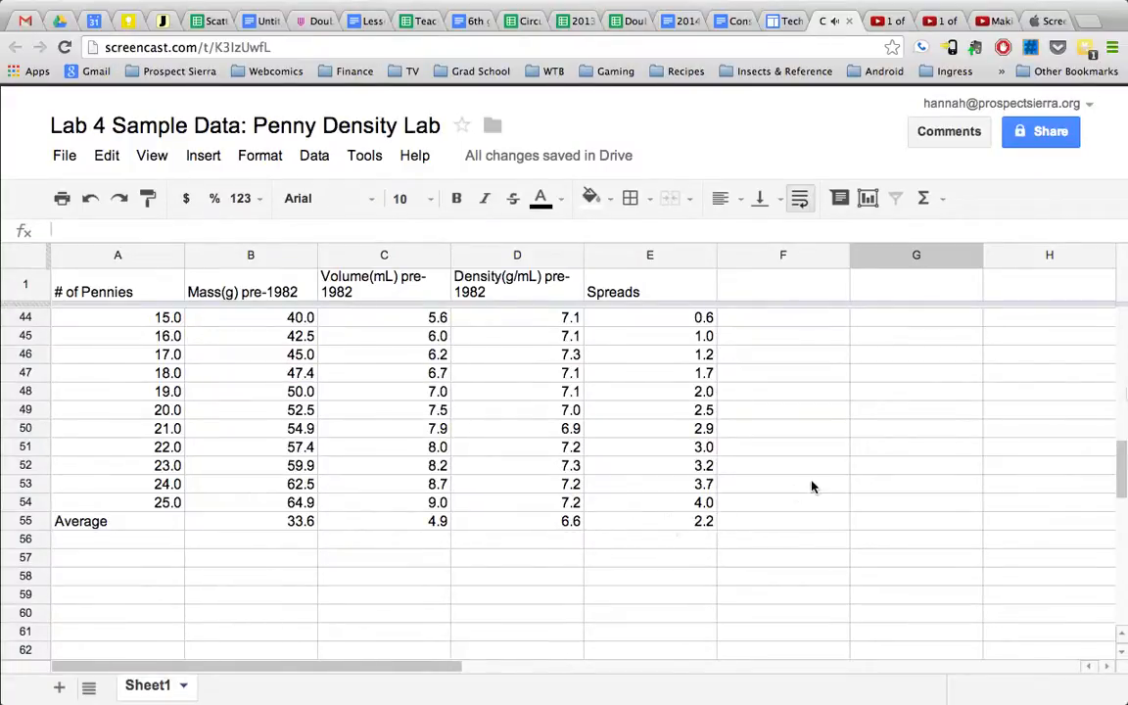
scroll(812, 431, "up", 15)
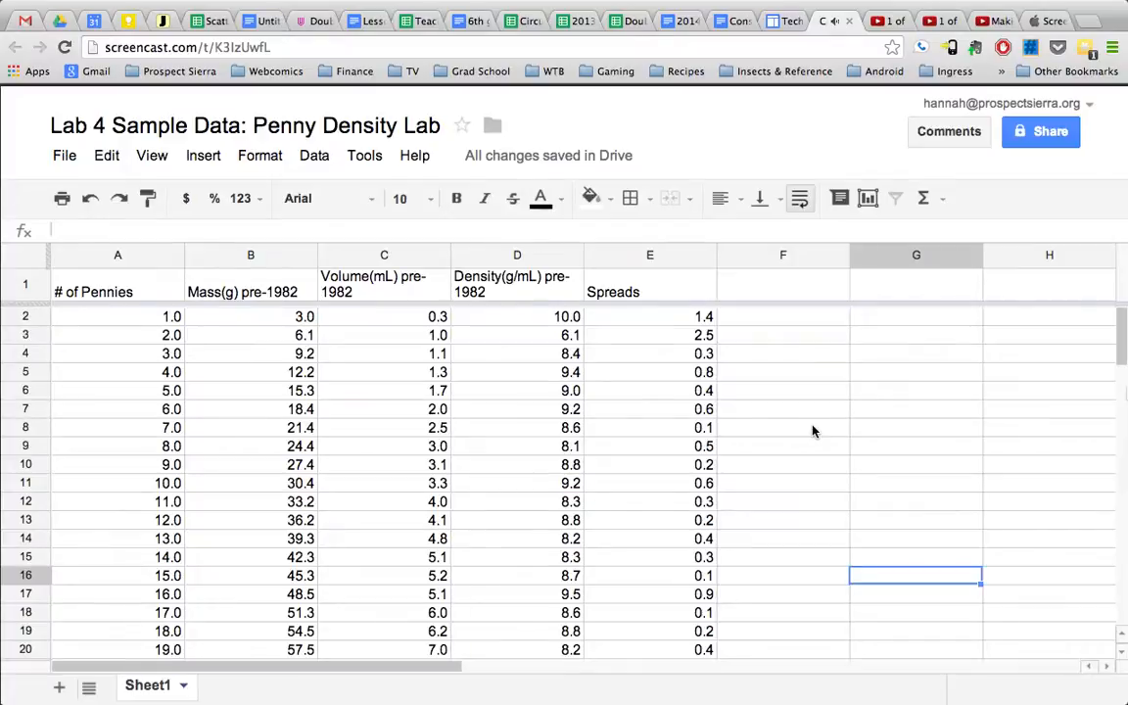
scroll(807, 474, "down", 3)
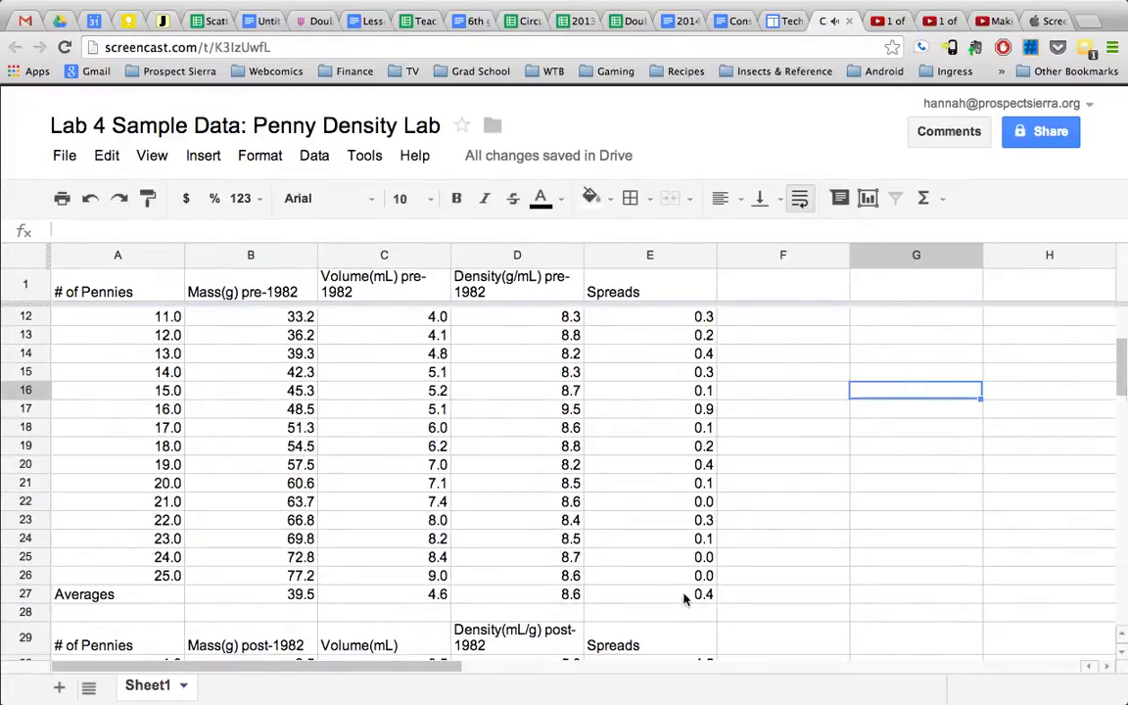
scroll(750, 549, "down", 9)
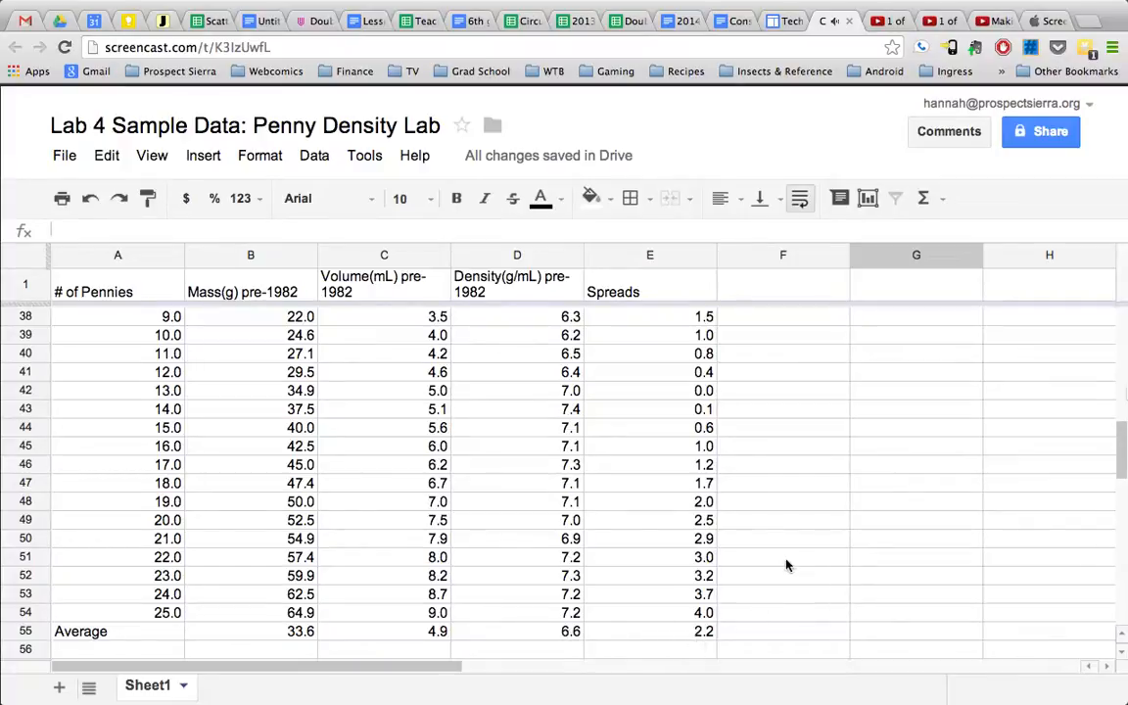
scroll(829, 460, "up", 10)
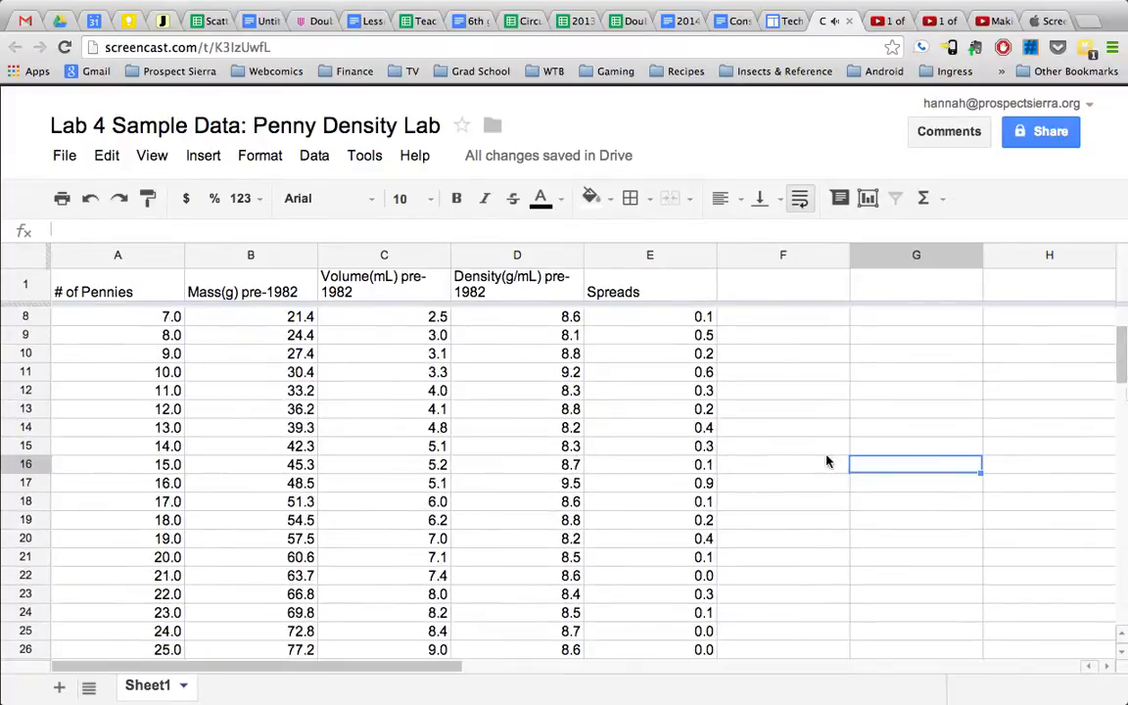
scroll(827, 460, "up", 2)
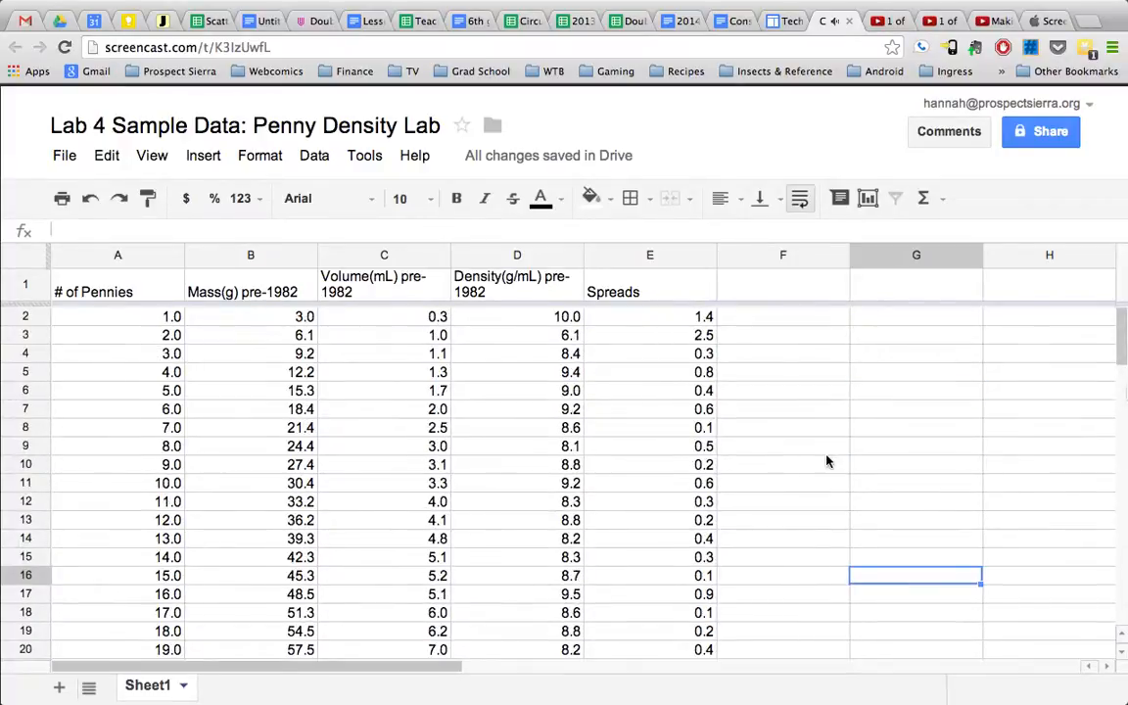
Step: Enter the headings "Pre-1982 Pennies" in cell G8 and "Post 1982-Pennies" in cell H8
left_click(912, 431)
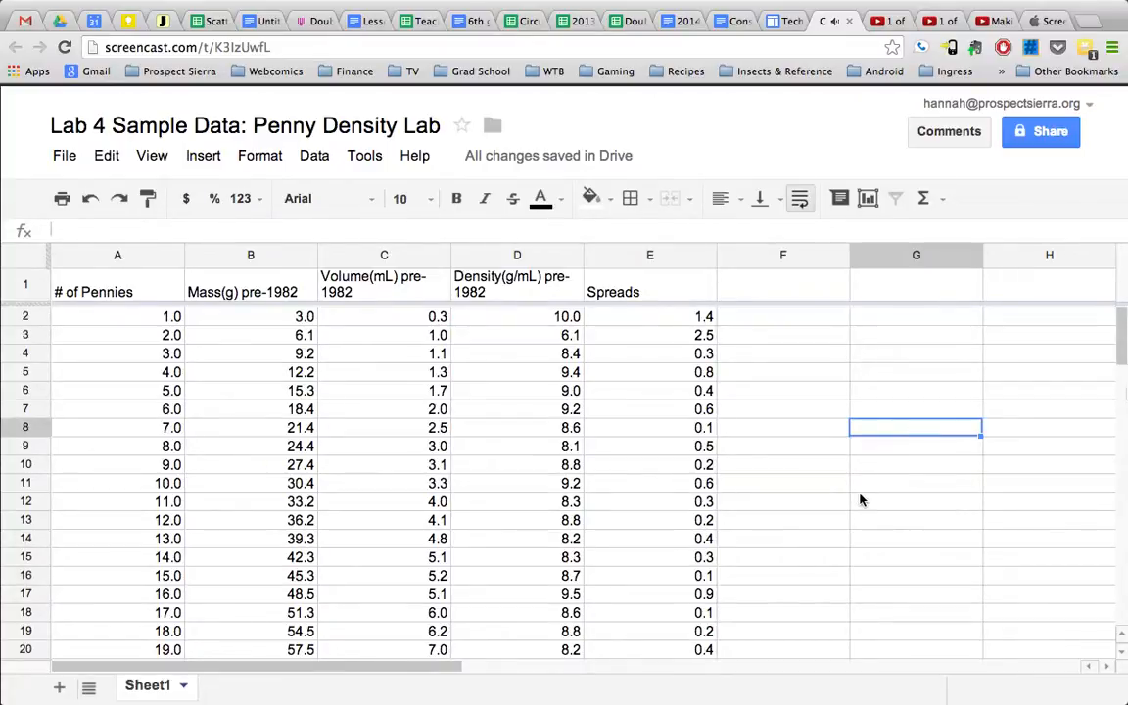
type("Pre-")
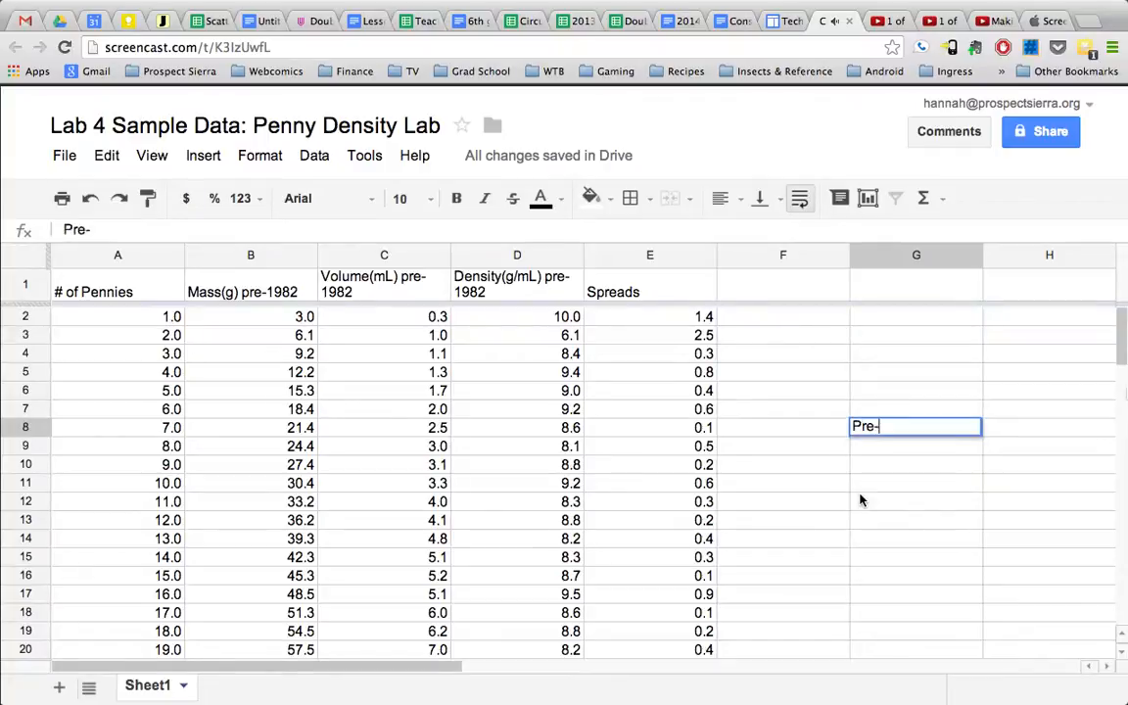
type("1982 Penn")
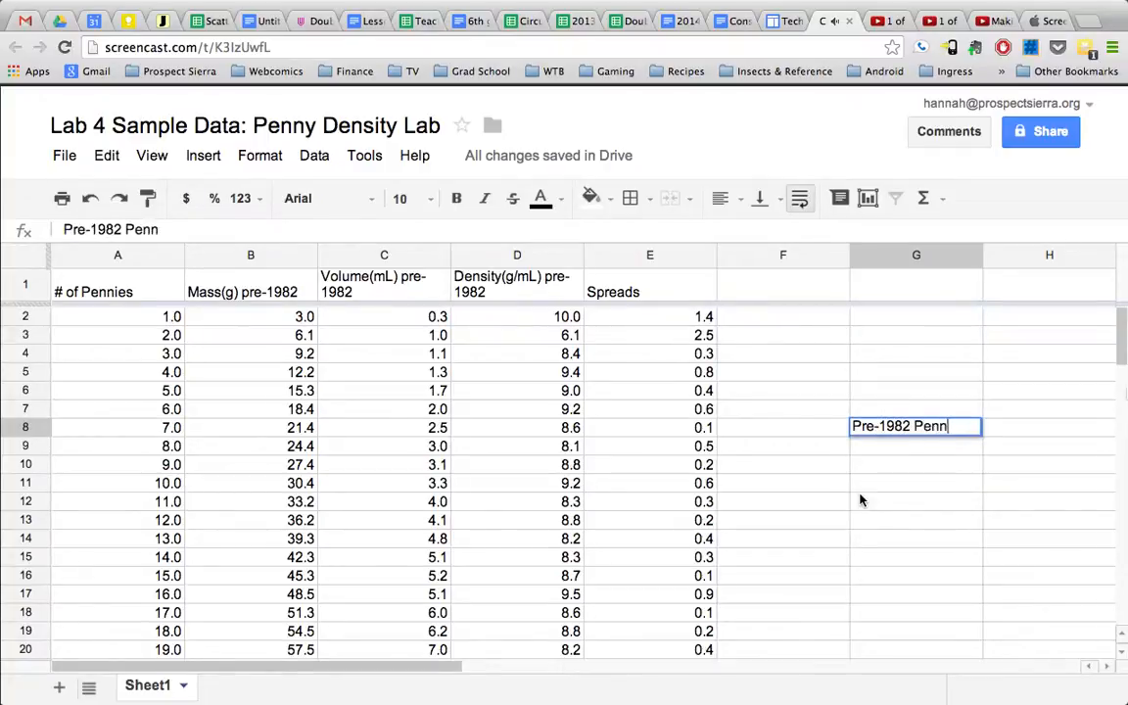
type("ies")
key("Tab")
type("Post")
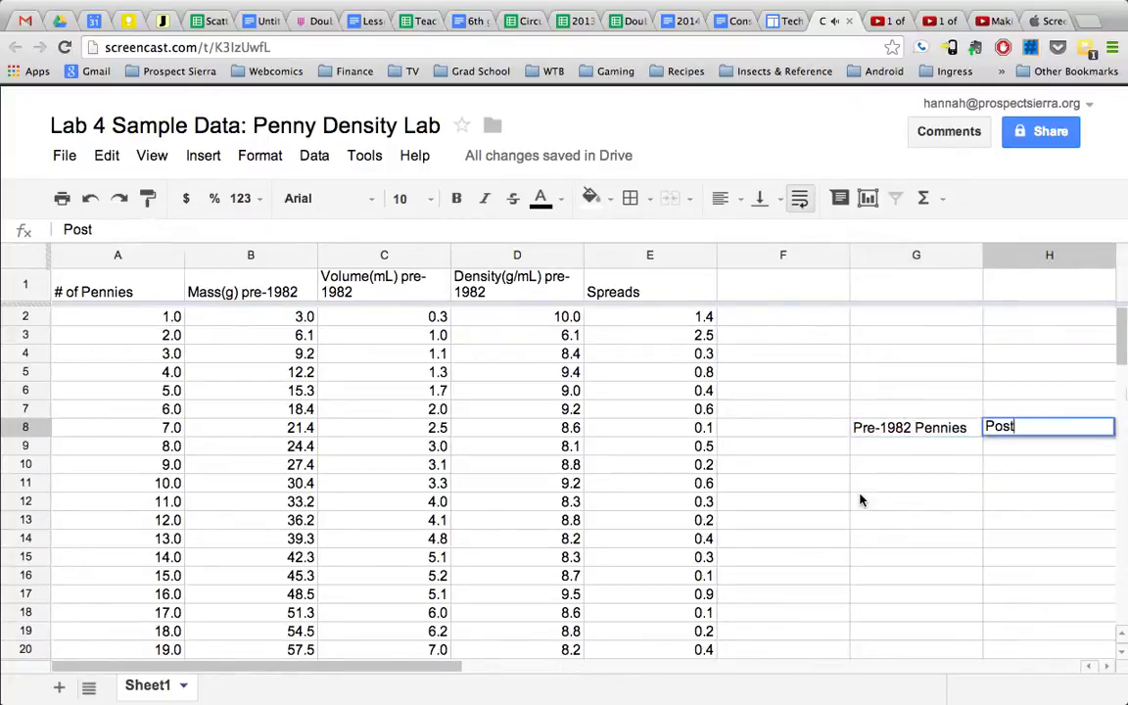
type(" 1982-")
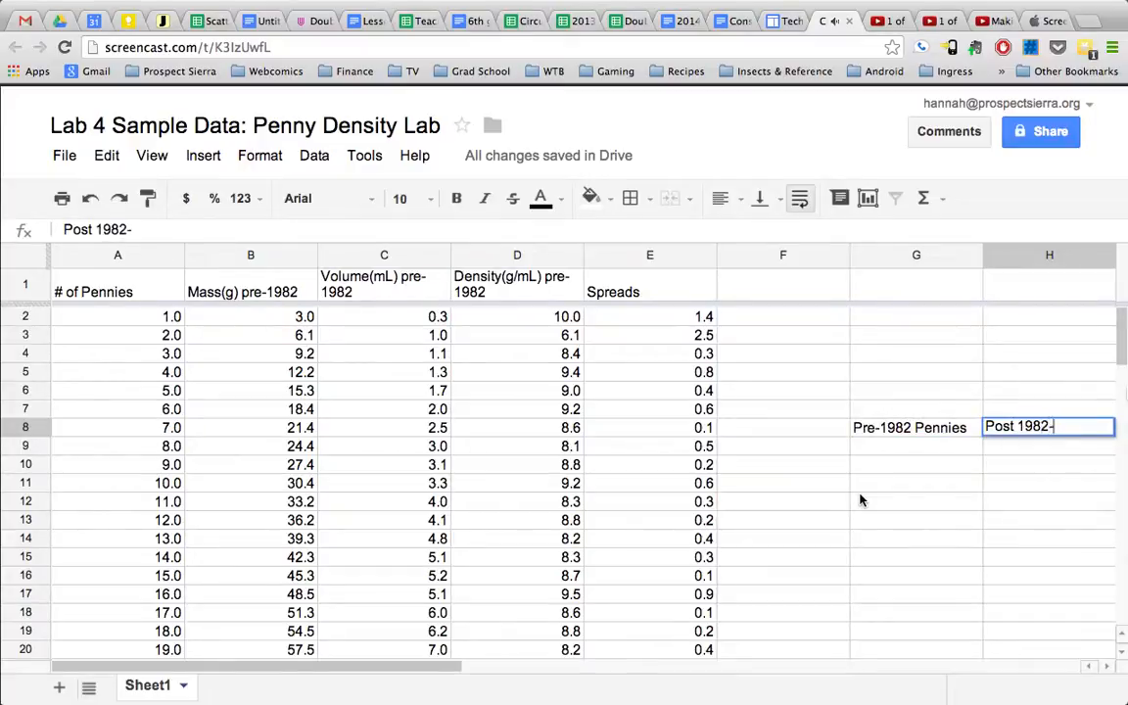
type("Pennies")
key("Return")
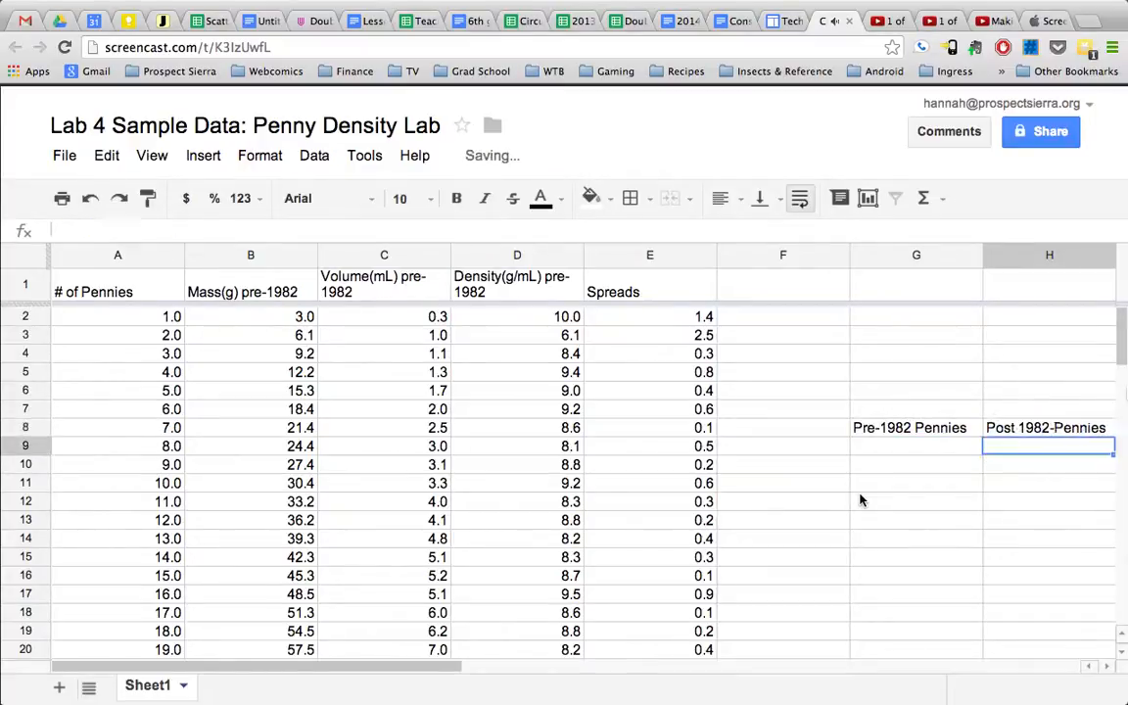
Step: Look up the average density of the pre-1982 pennies and enter 8.6 in cell G9
scroll(697, 477, "down", 5)
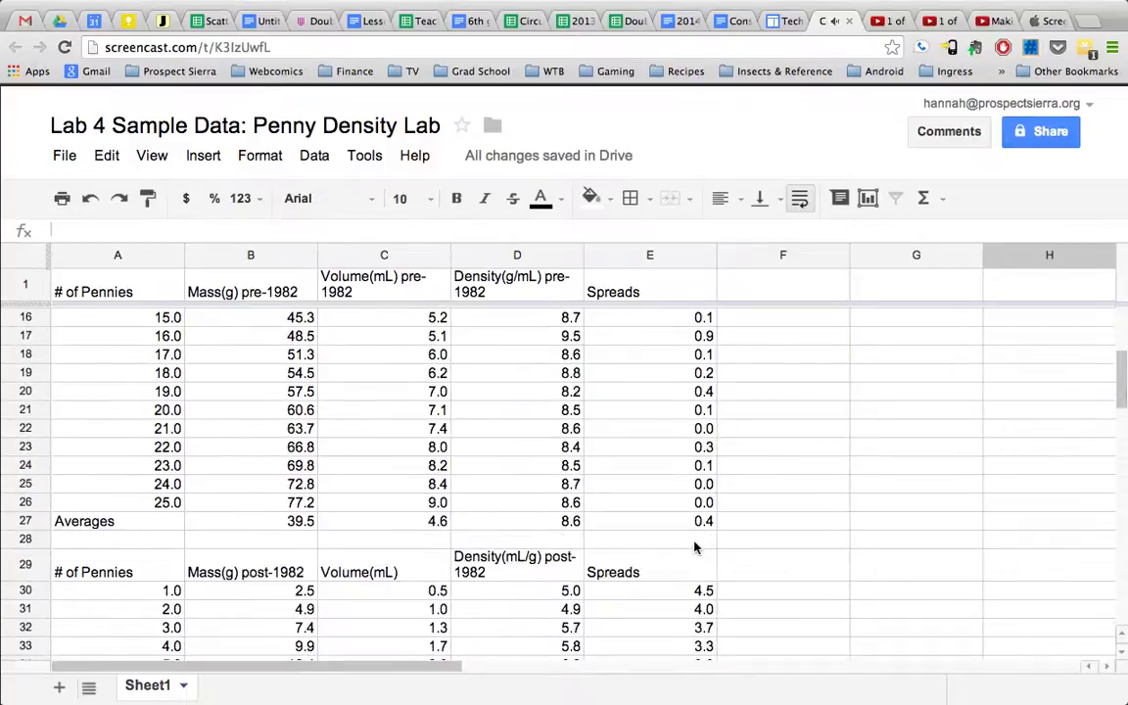
left_click(558, 521)
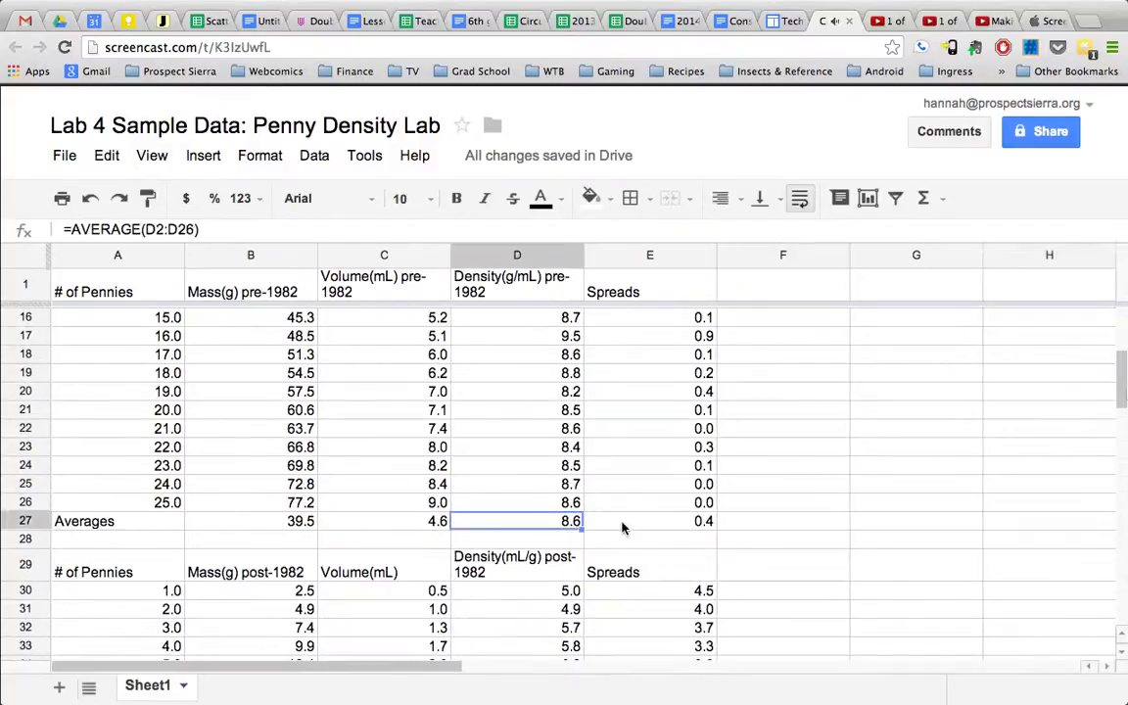
scroll(903, 435, "up", 5)
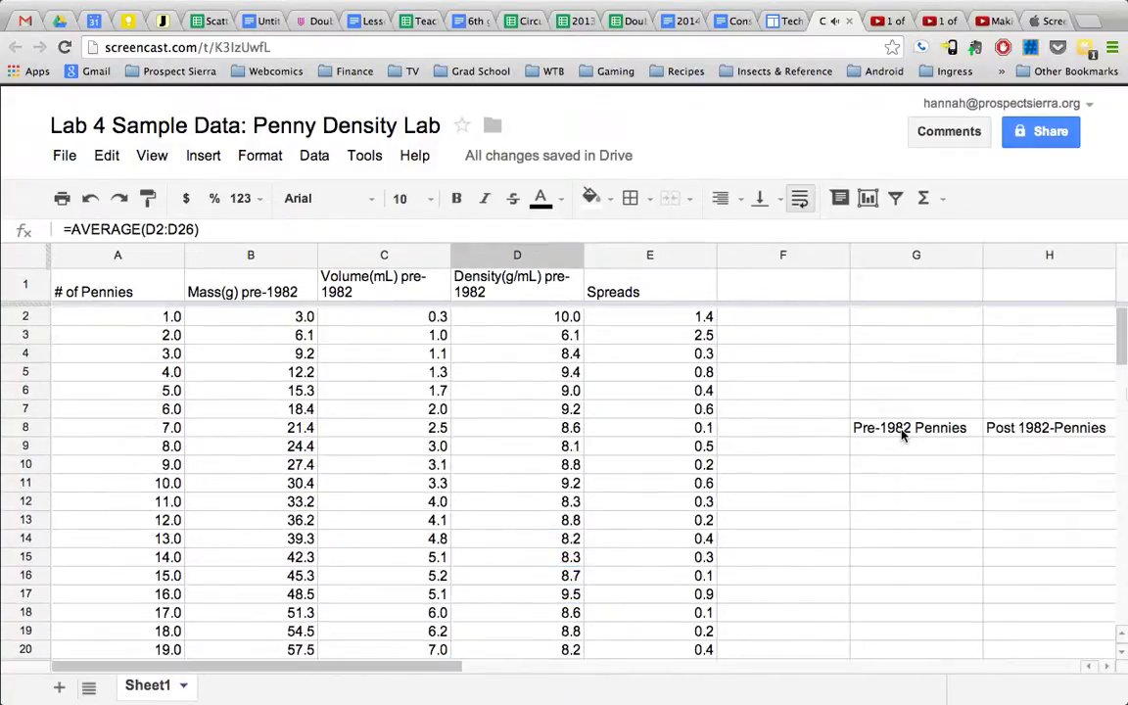
left_click(904, 452)
type("8.")
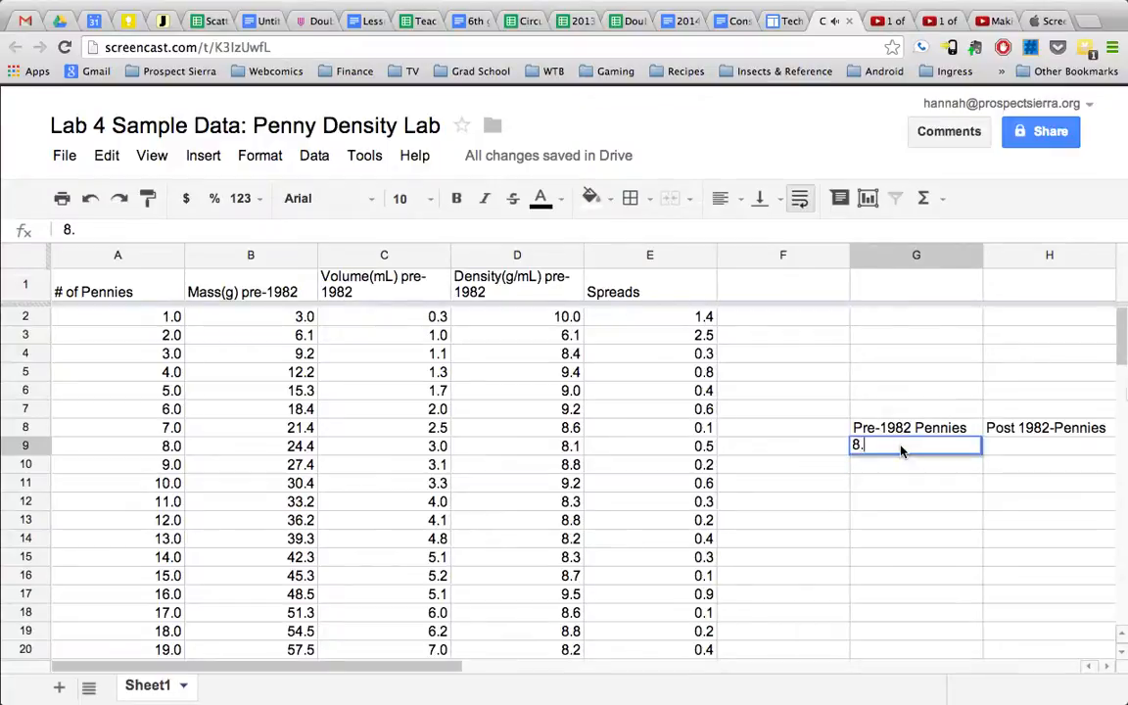
type("6")
Step: Look up the average density of the post-1982 pennies and enter 6.6 in cell H9
scroll(795, 550, "down", 10)
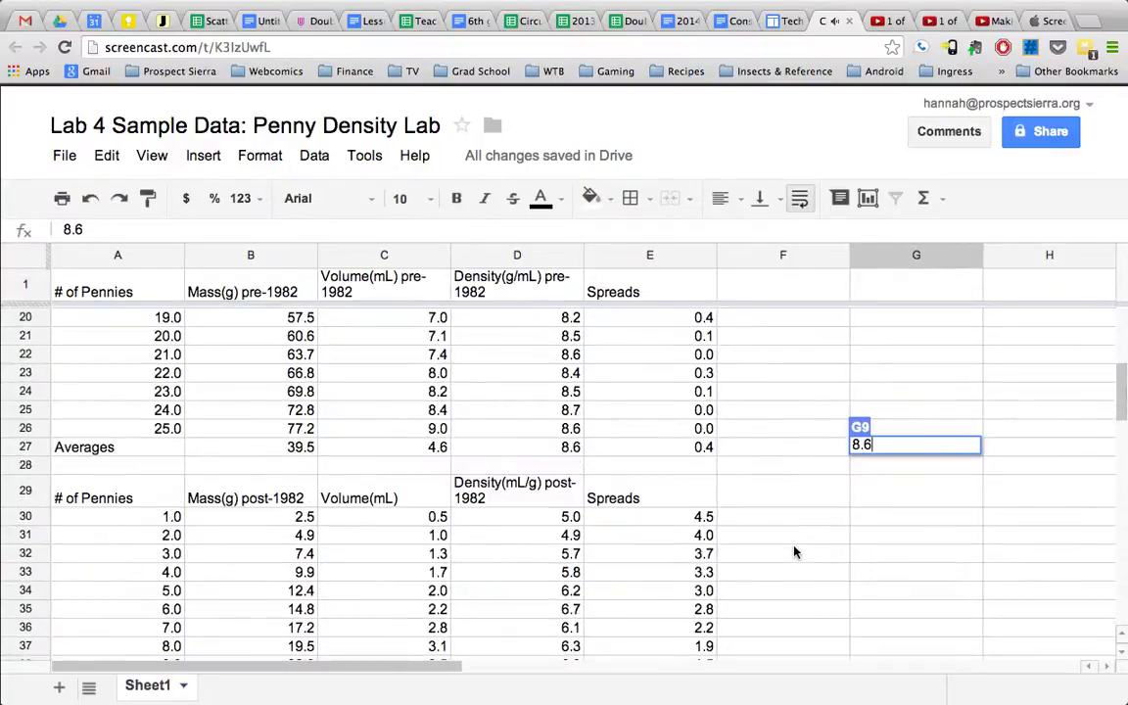
scroll(795, 519, "down", 4)
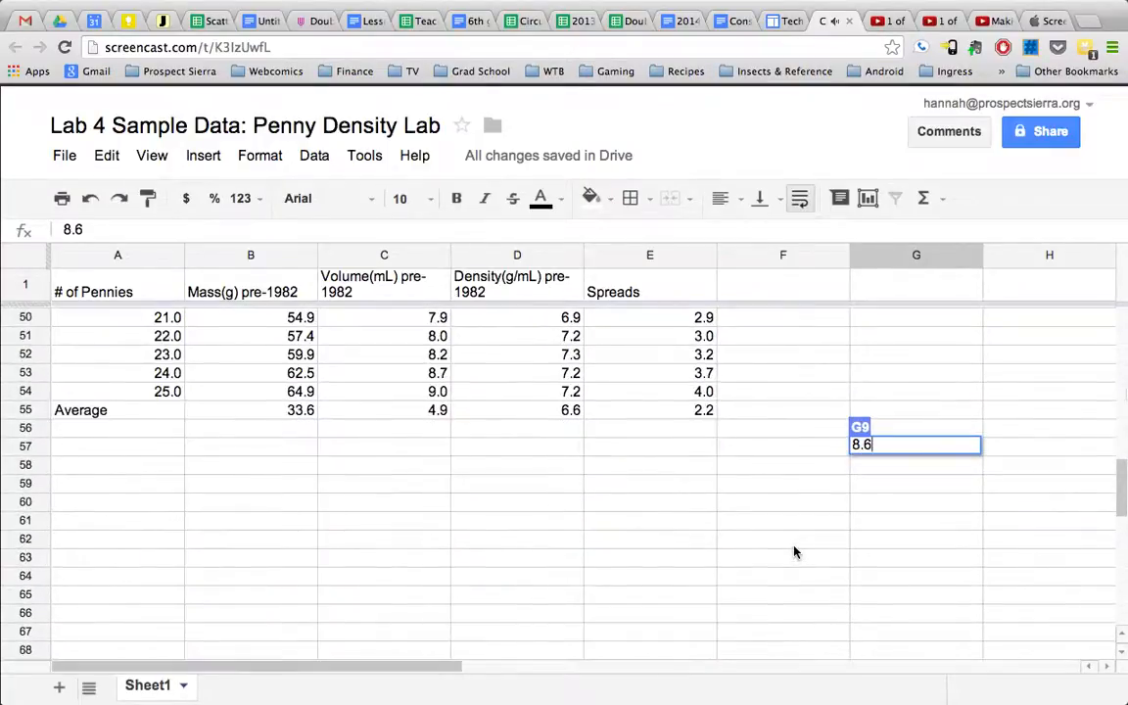
scroll(851, 392, "up", 14)
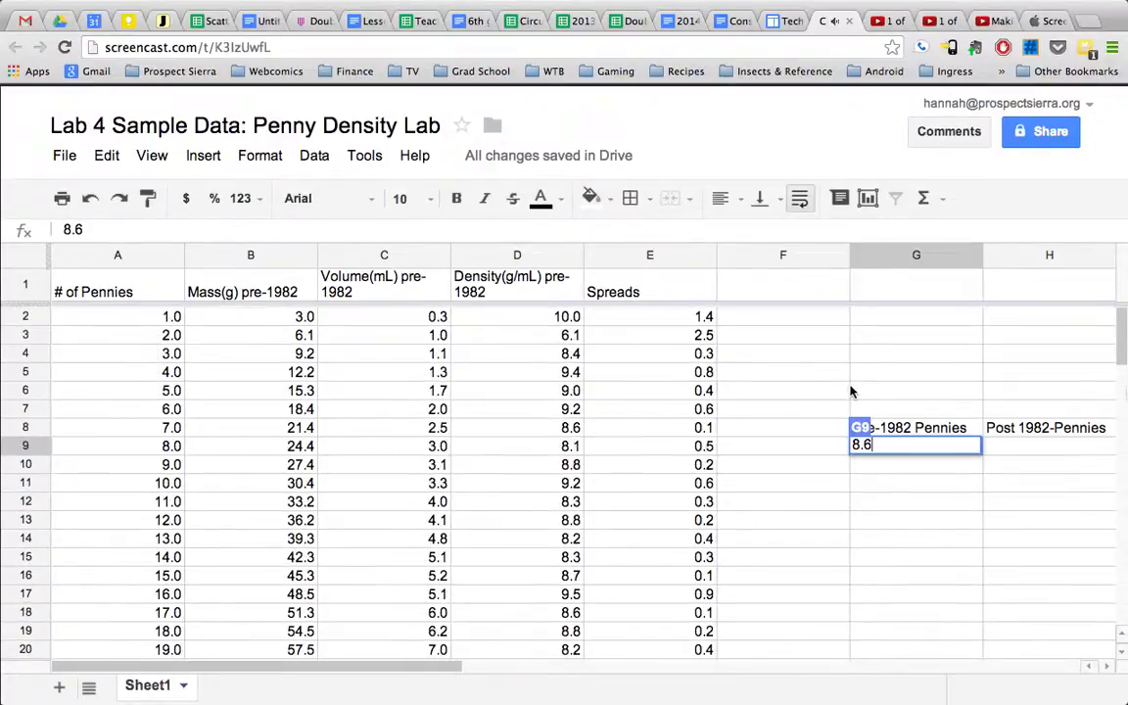
key("Return")
key("Right")
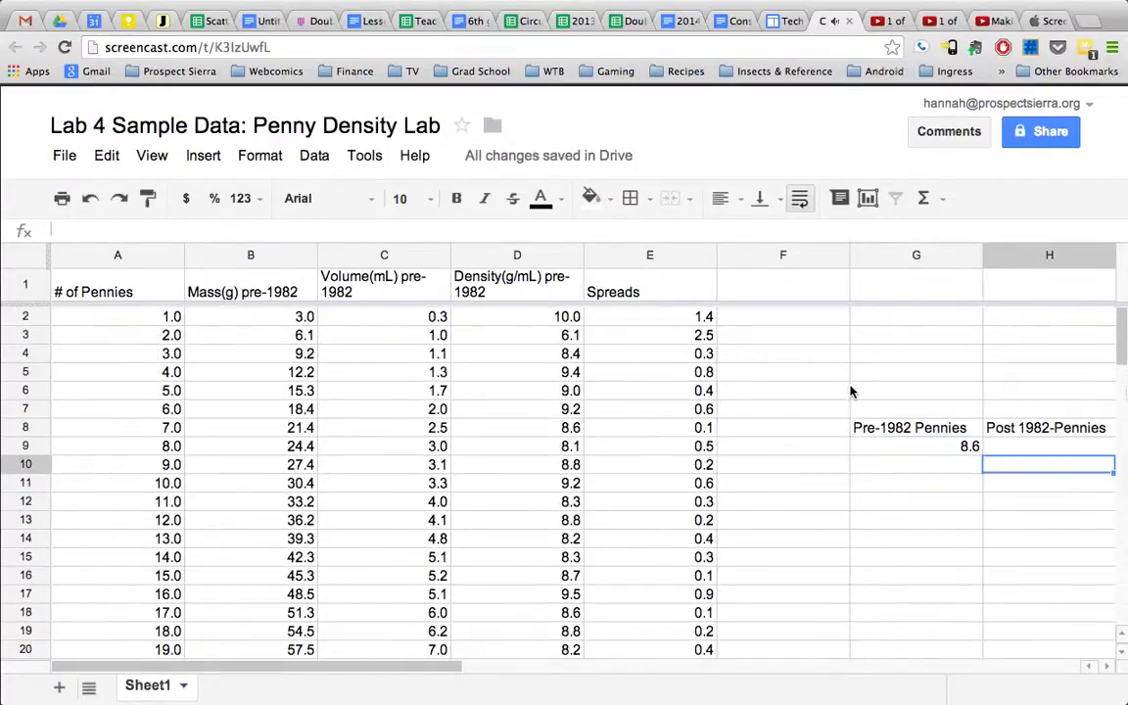
key("Up")
type("6.6")
key("Return")
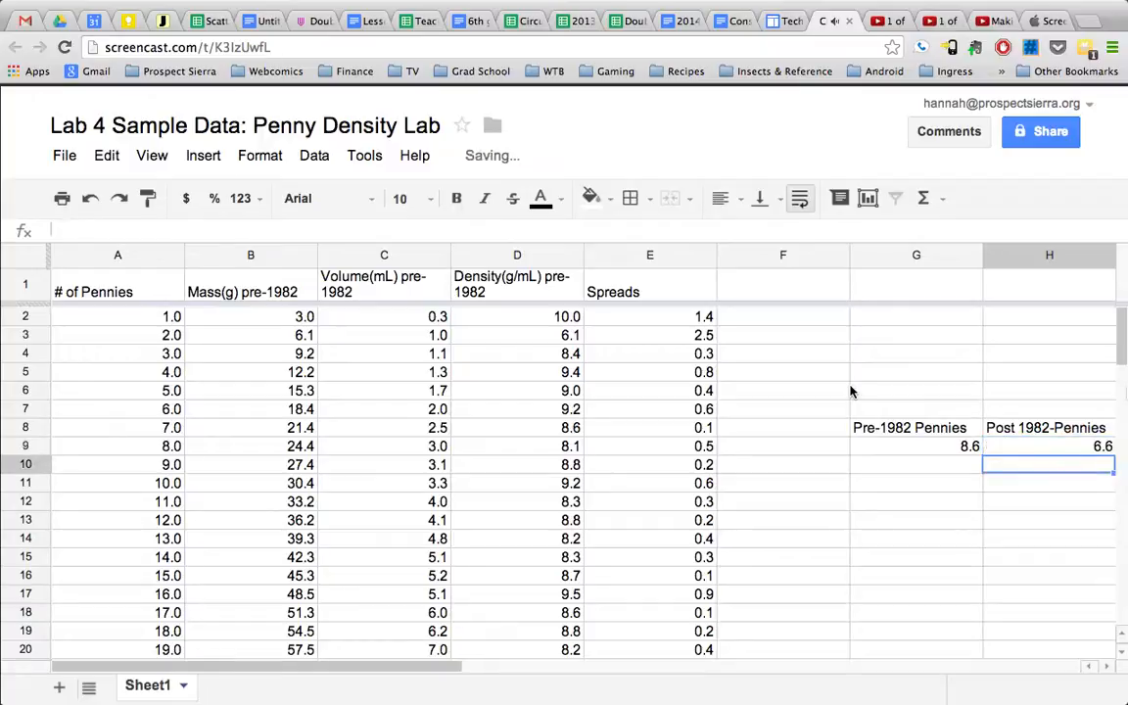
Step: Start a chart from the range G8:H9 and choose the side-by-side column chart type
left_click_drag(872, 429, 1011, 447)
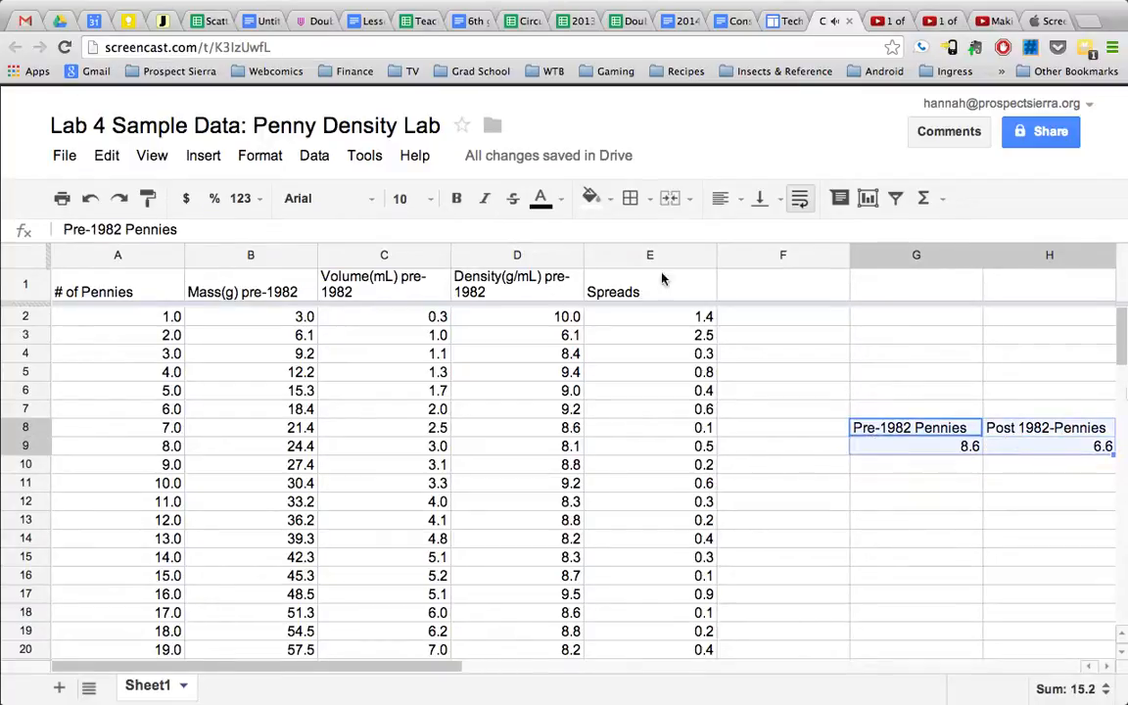
left_click(868, 203)
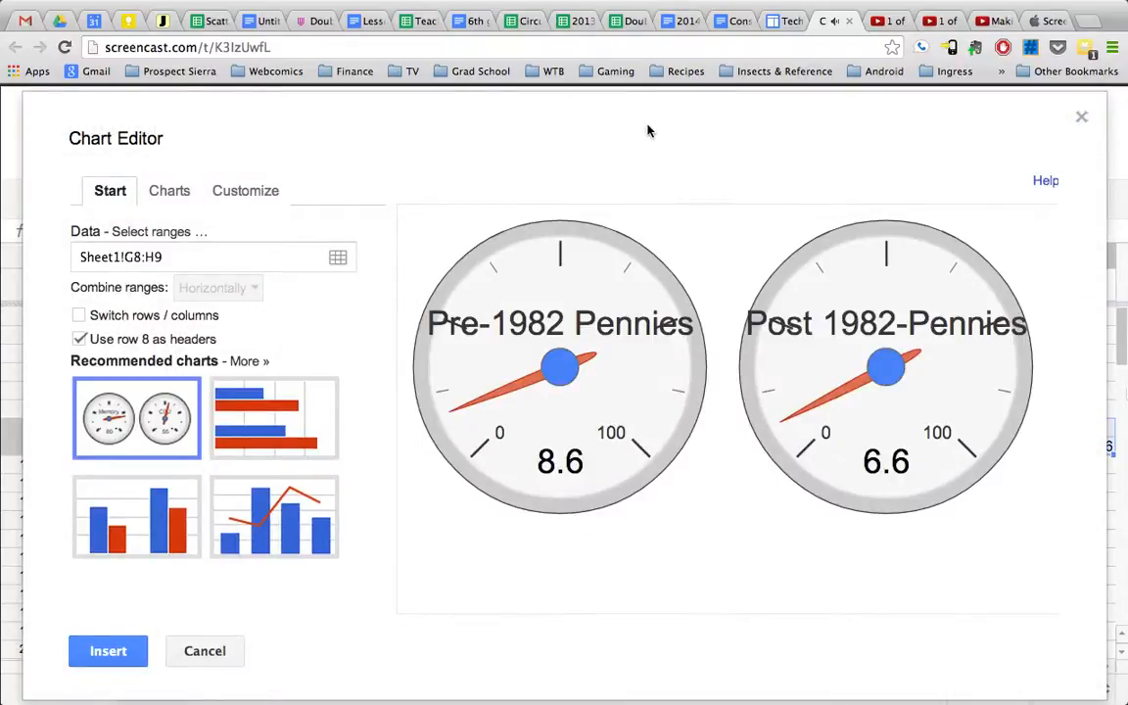
left_click(168, 194)
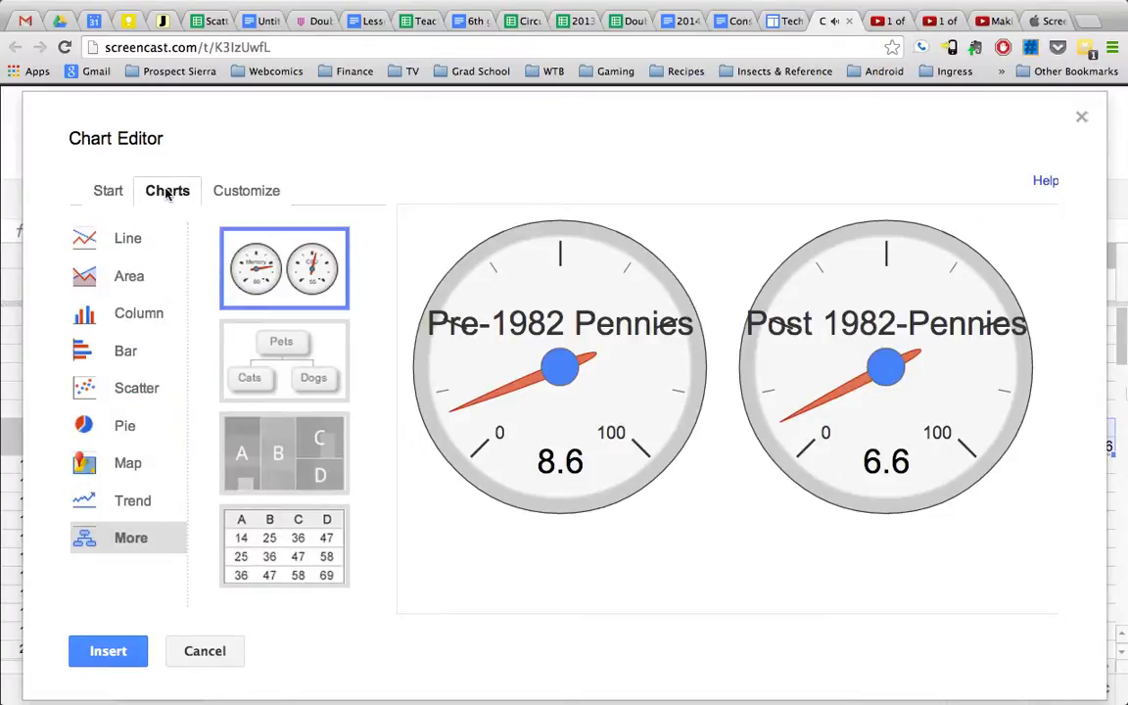
left_click(137, 321)
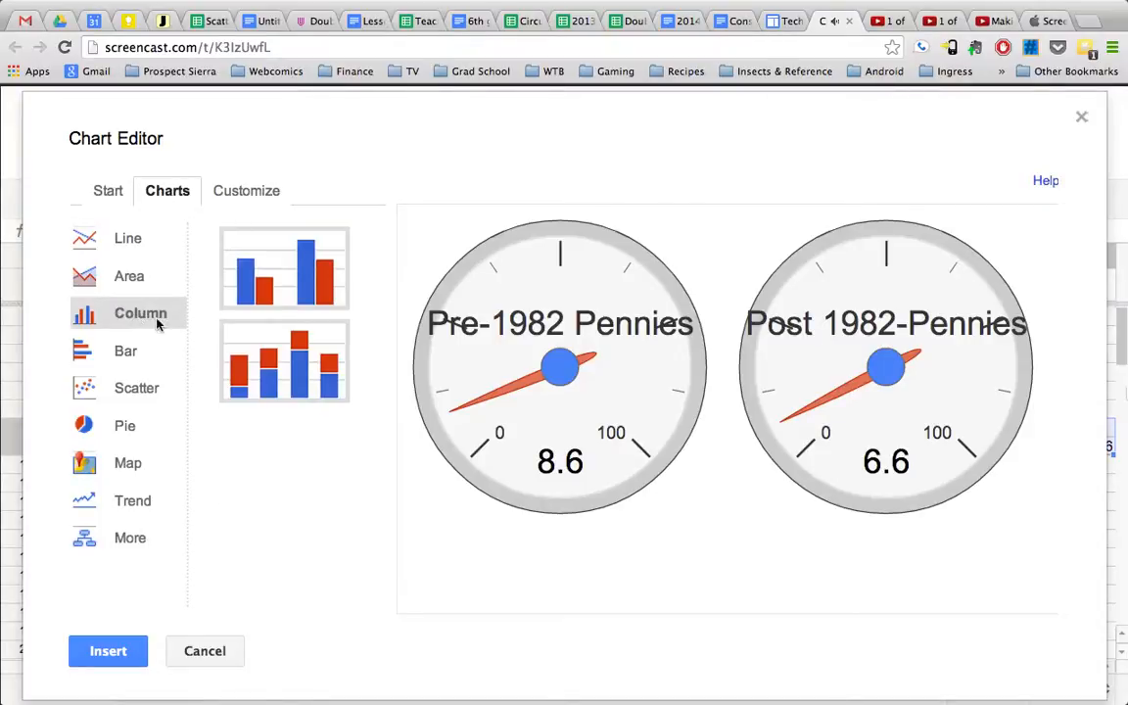
left_click(288, 258)
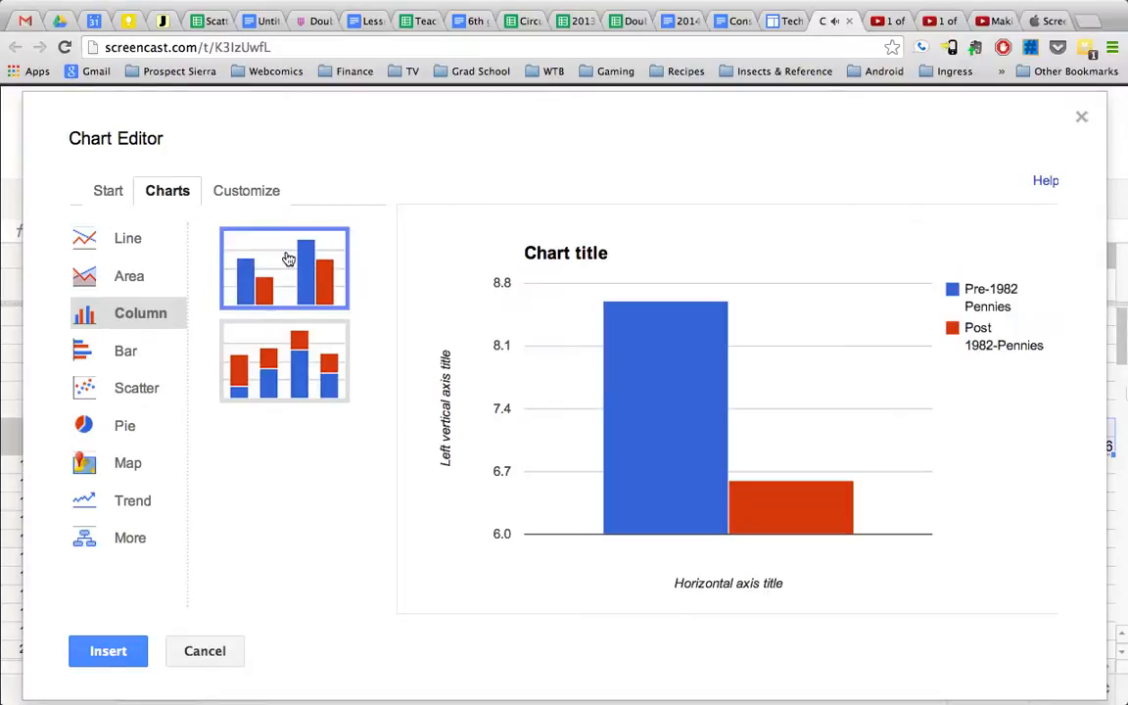
mouse_move(820, 515)
mouse_move(754, 534)
Step: Set the chart title to "Average Densities of Pennies before & after 1982"
left_click(240, 196)
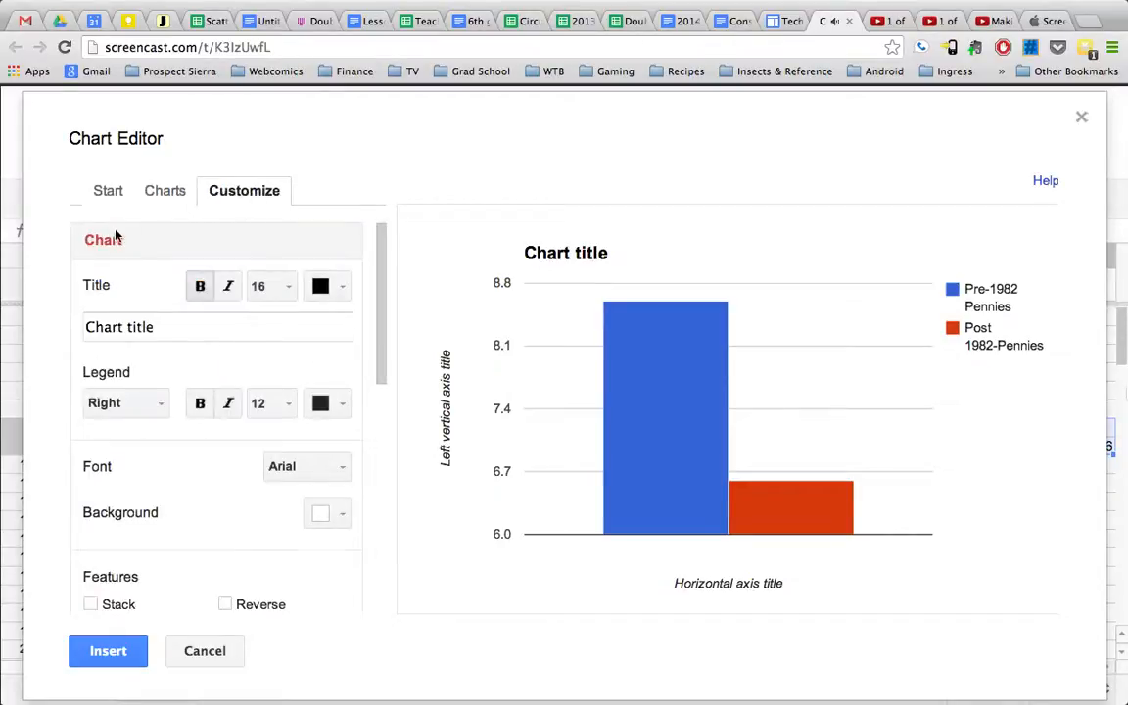
left_click(184, 328)
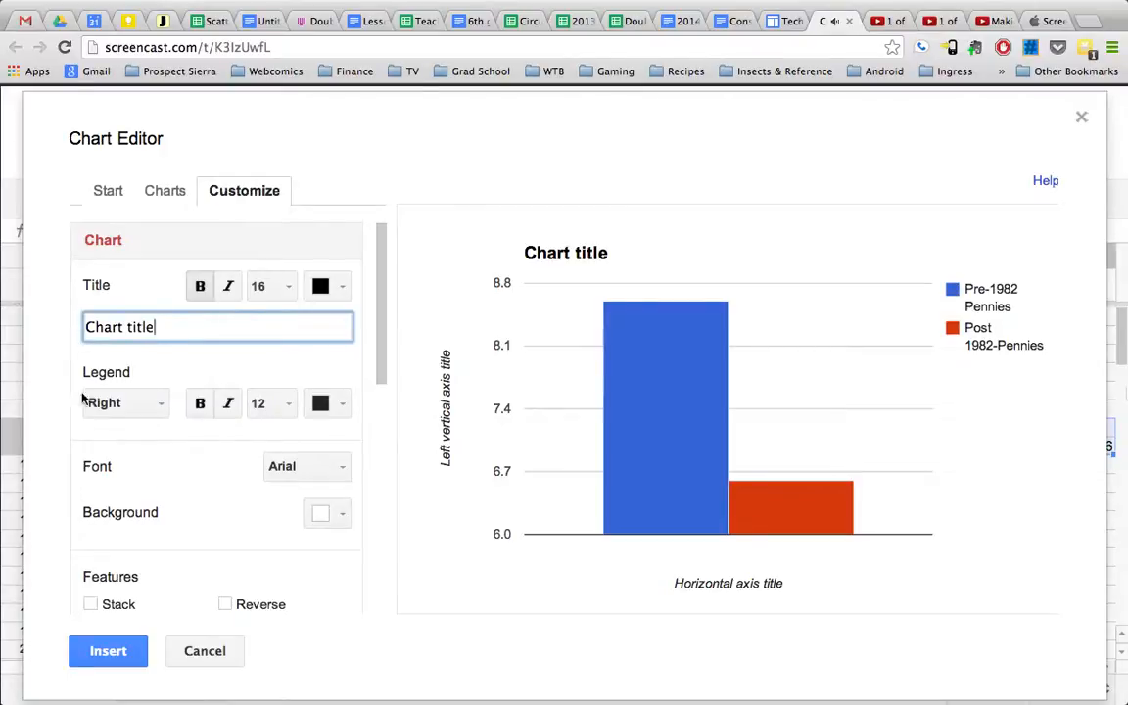
left_click_drag(166, 326, 84, 328)
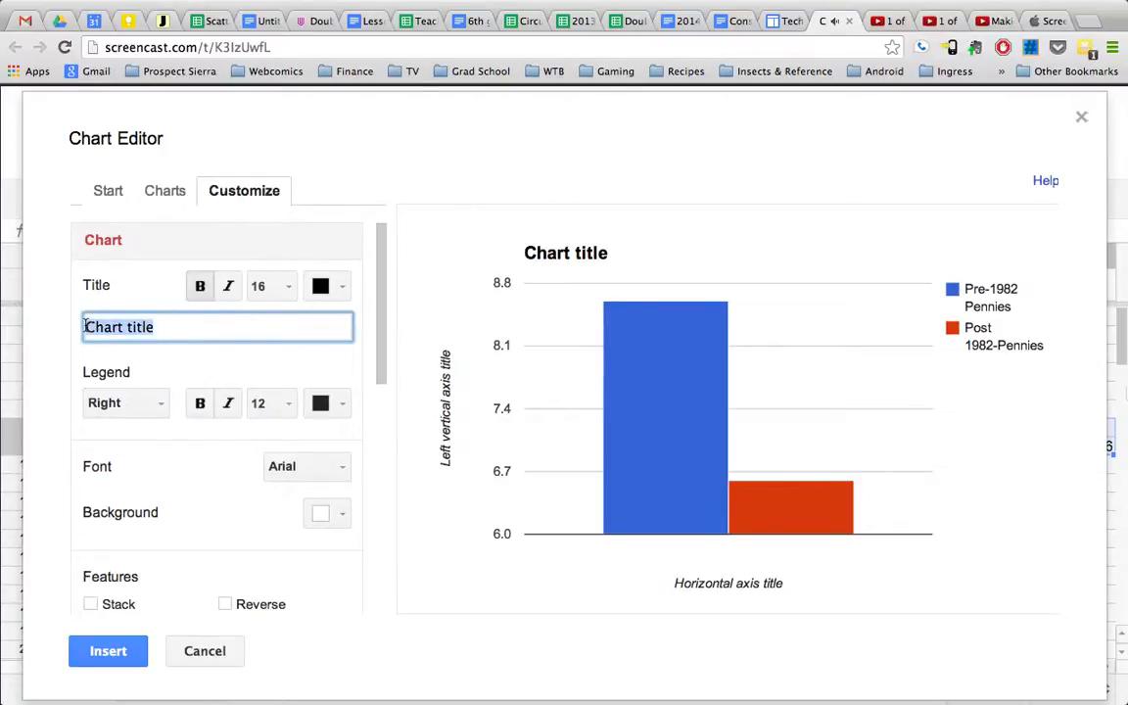
type("Average")
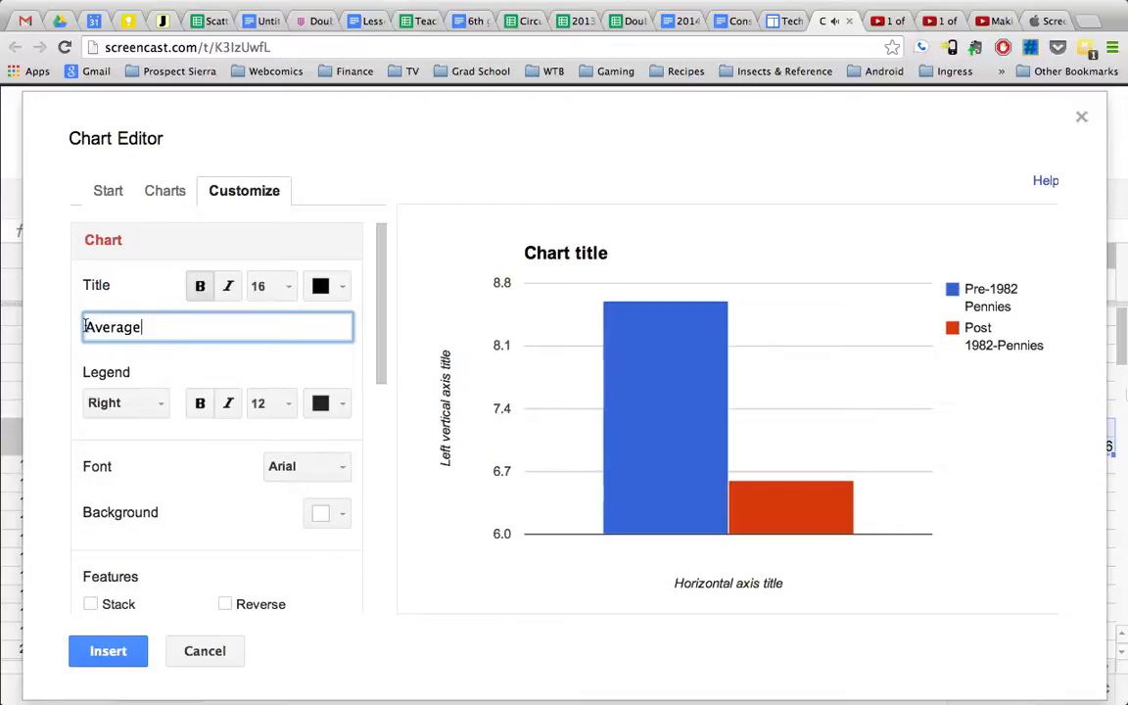
type(" Densities of ")
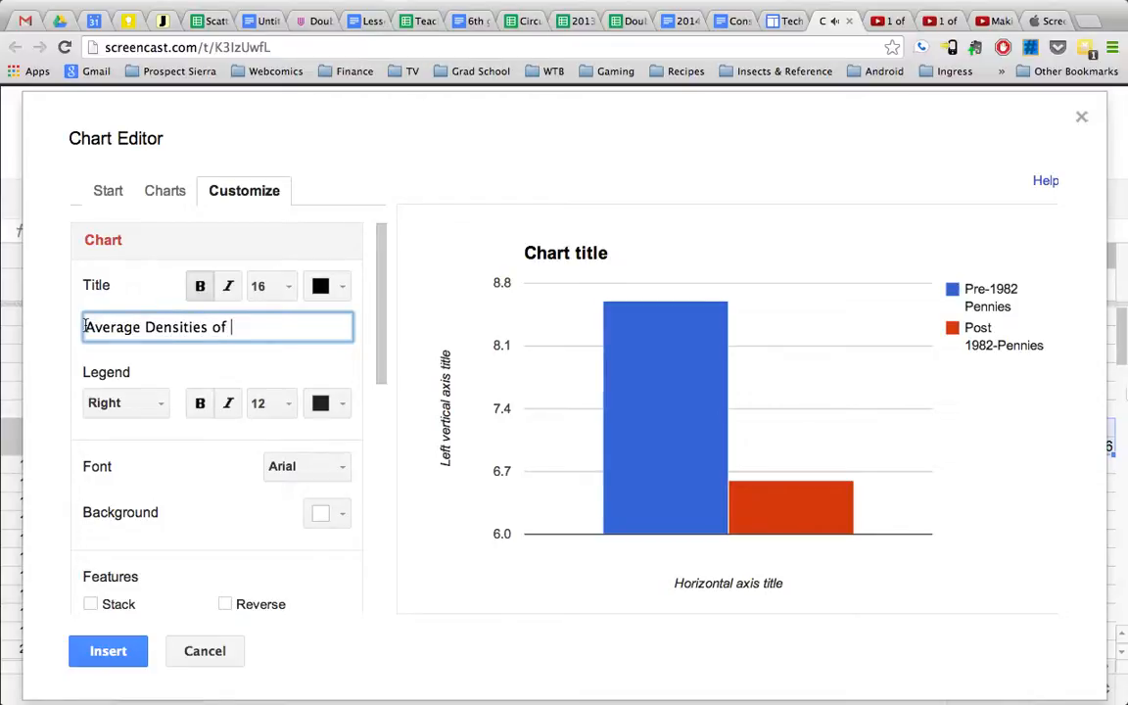
type("Pennies befo")
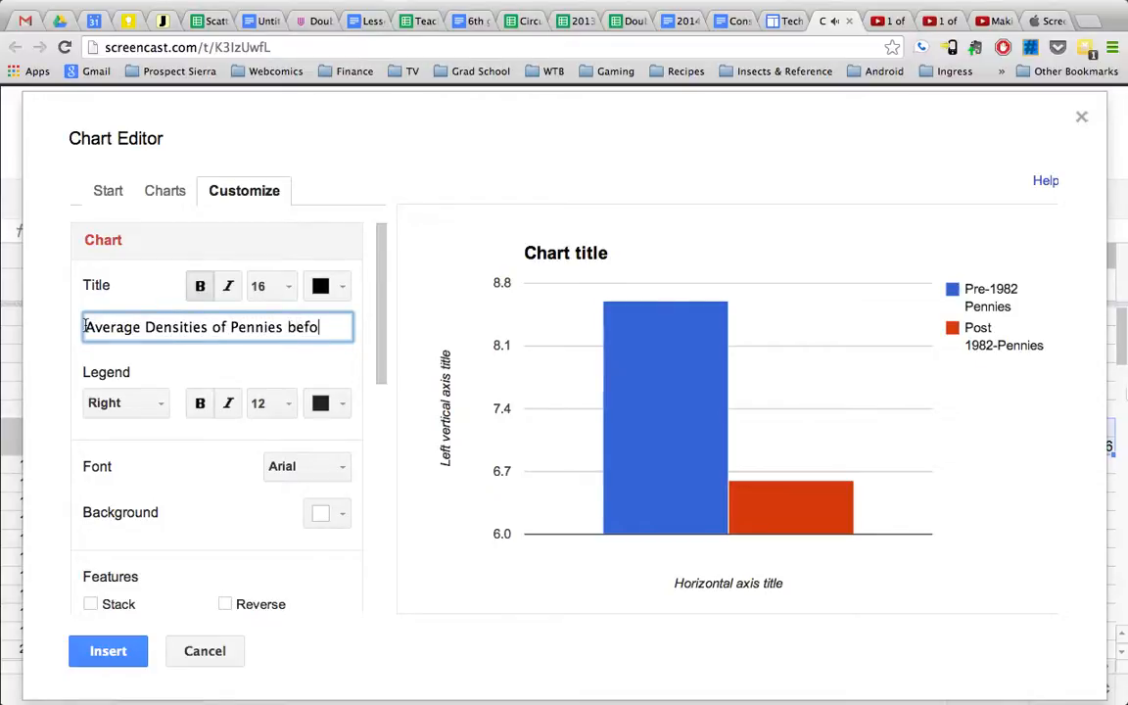
type("re & after ")
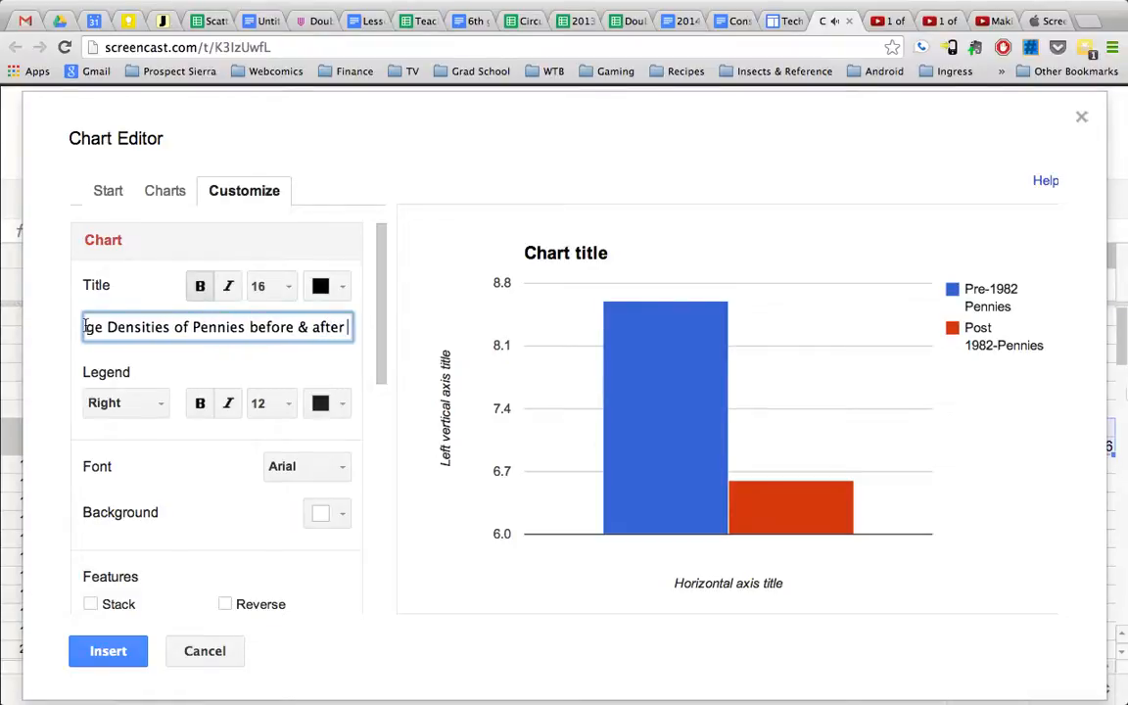
type("1982")
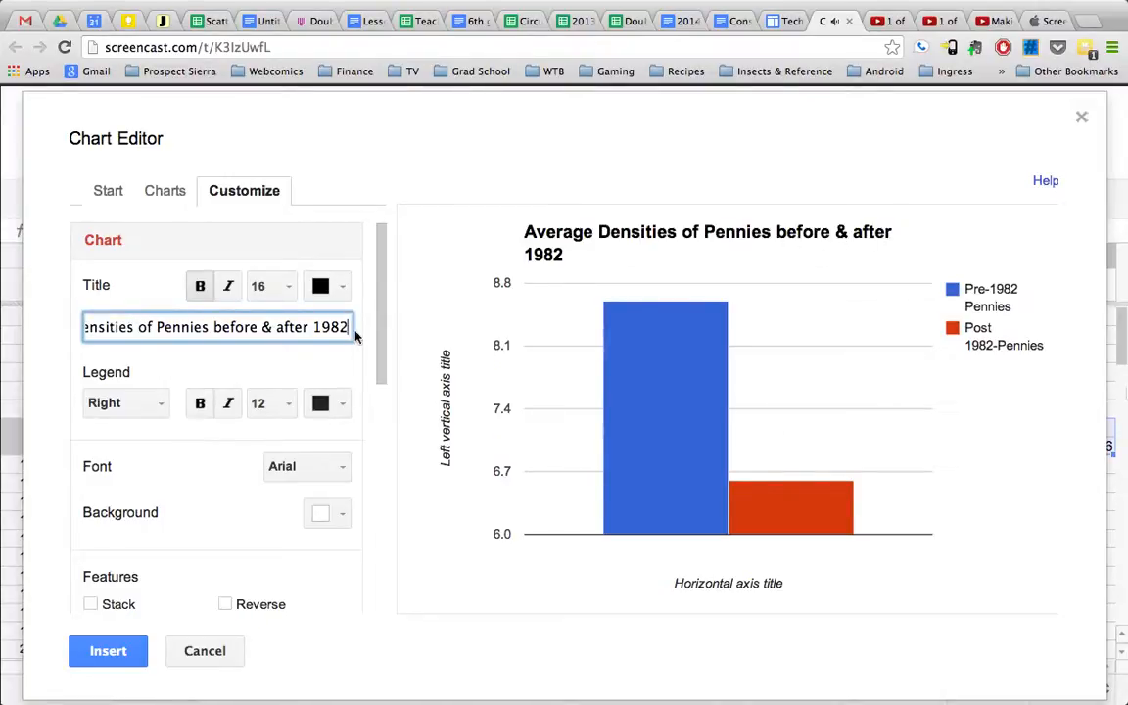
Step: Set the horizontal axis title to "Type of Penny"
left_click_drag(381, 319, 383, 500)
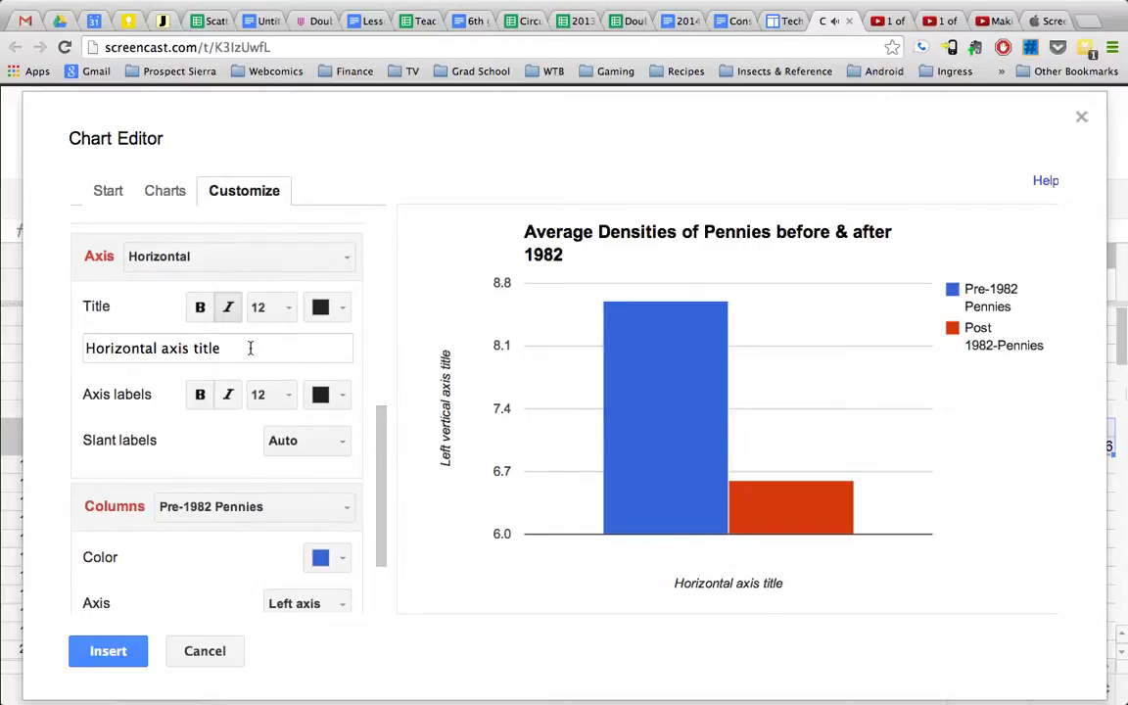
left_click_drag(251, 347, 93, 345)
type("Typ")
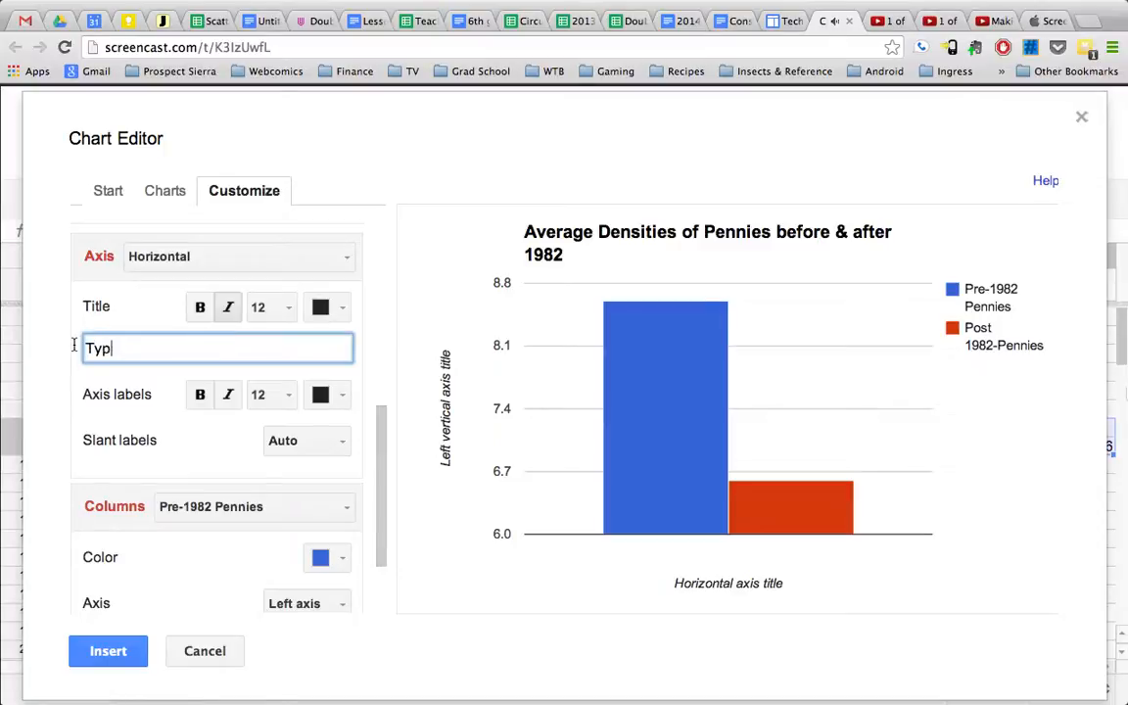
type("e of Penny")
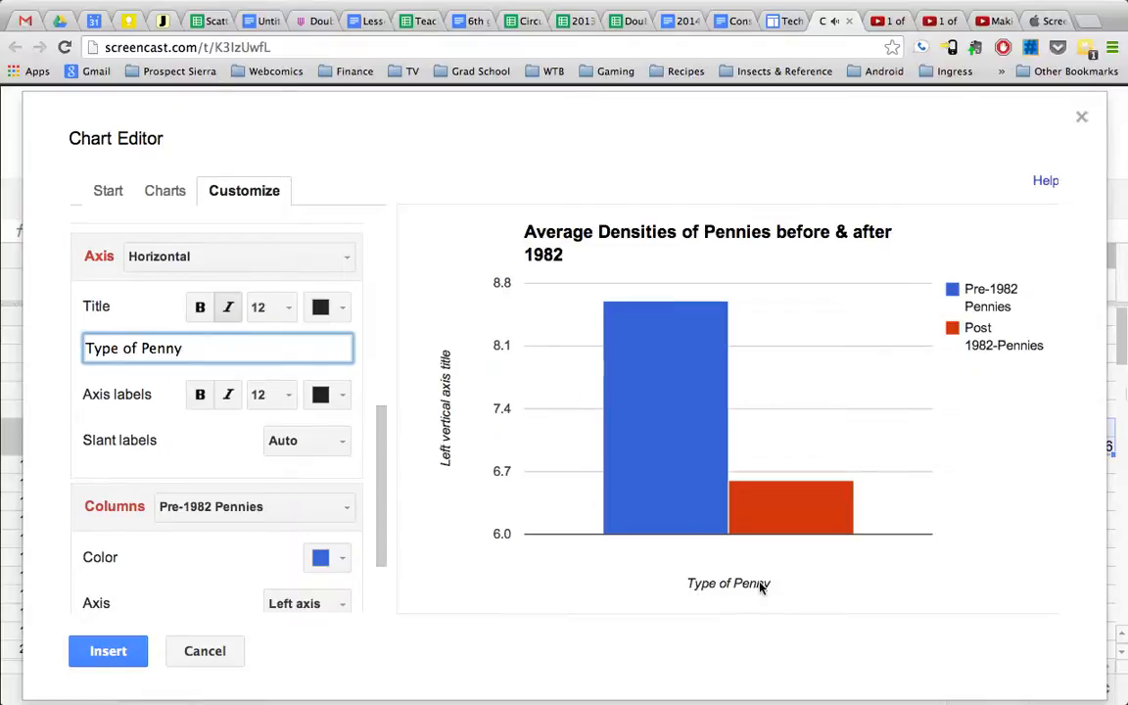
Step: Set the left vertical axis title to "Average Density (g/mL)"
left_click(347, 258)
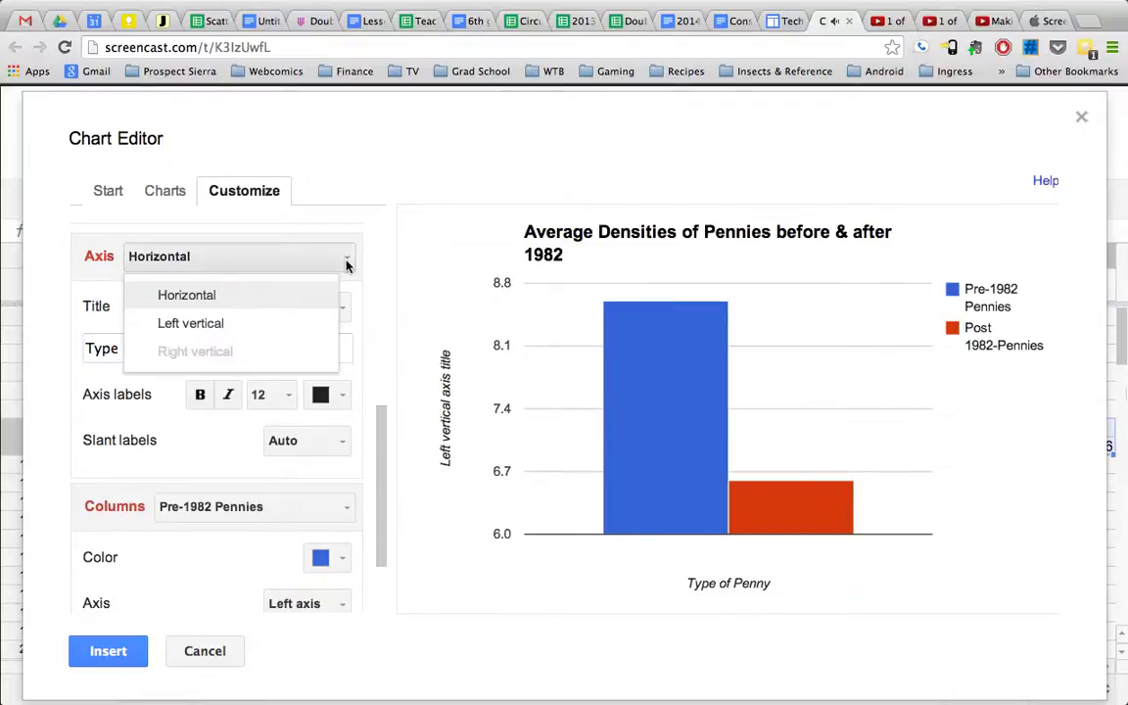
left_click(255, 324)
left_click_drag(292, 350, 81, 350)
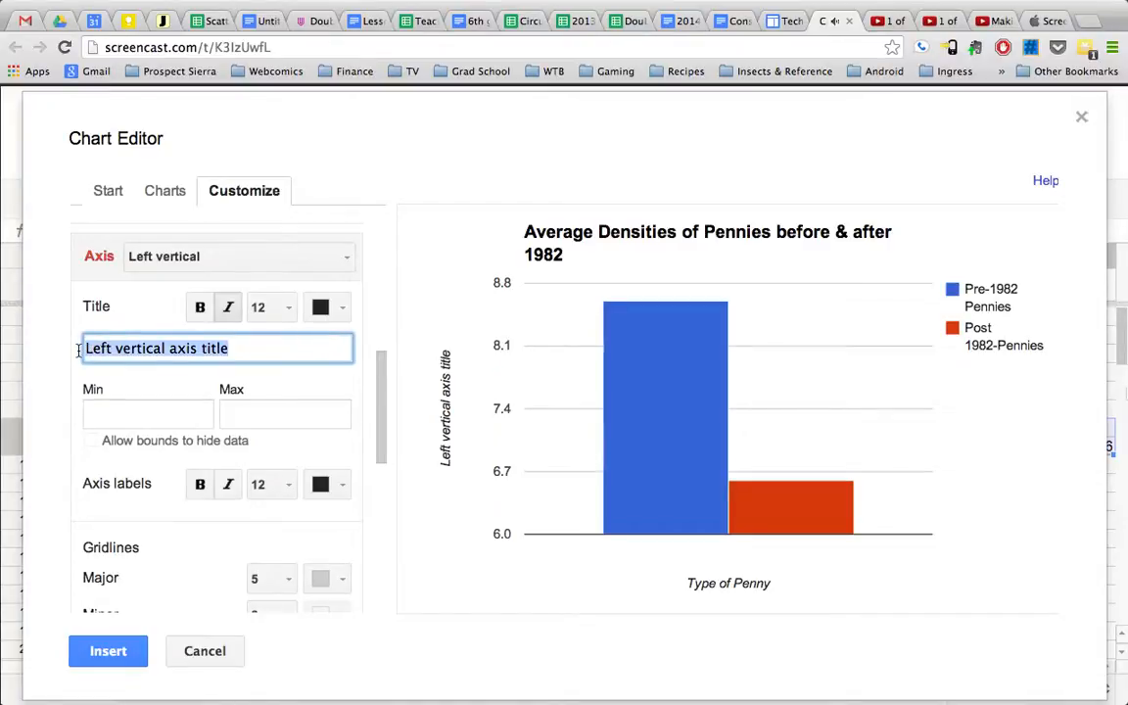
type("Averag")
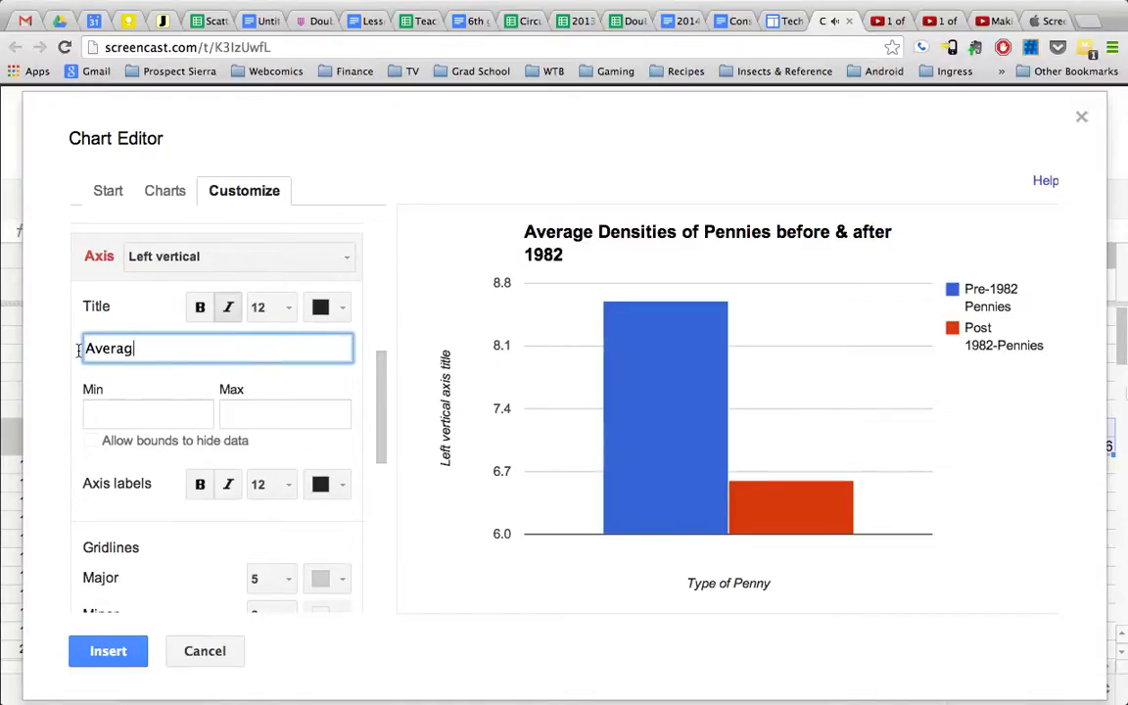
type("e Density (g/M")
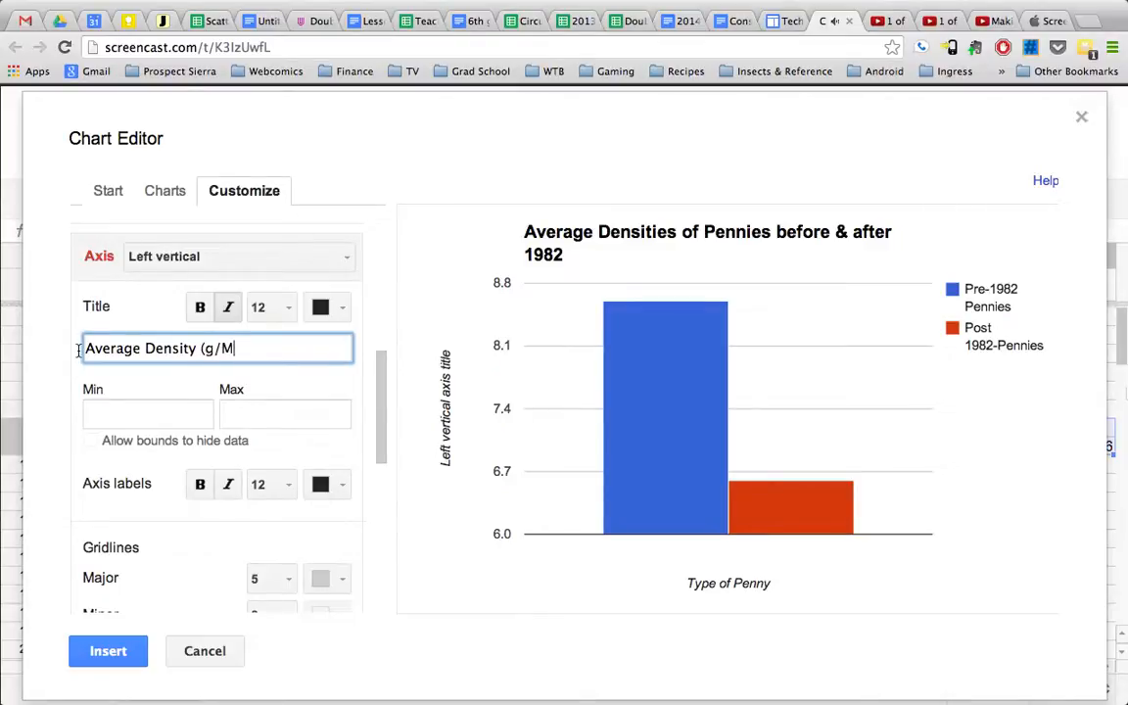
key("BackSpace")
type("mL")
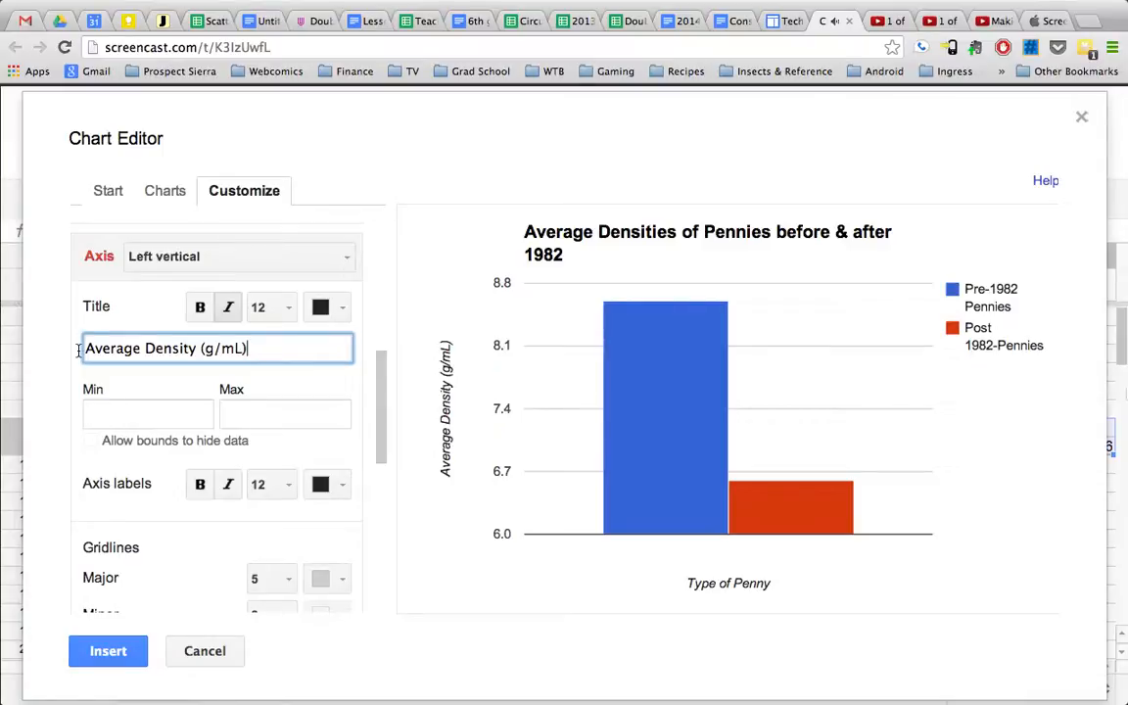
Step: Set the minimum of the left vertical axis to 0
left_click(137, 415)
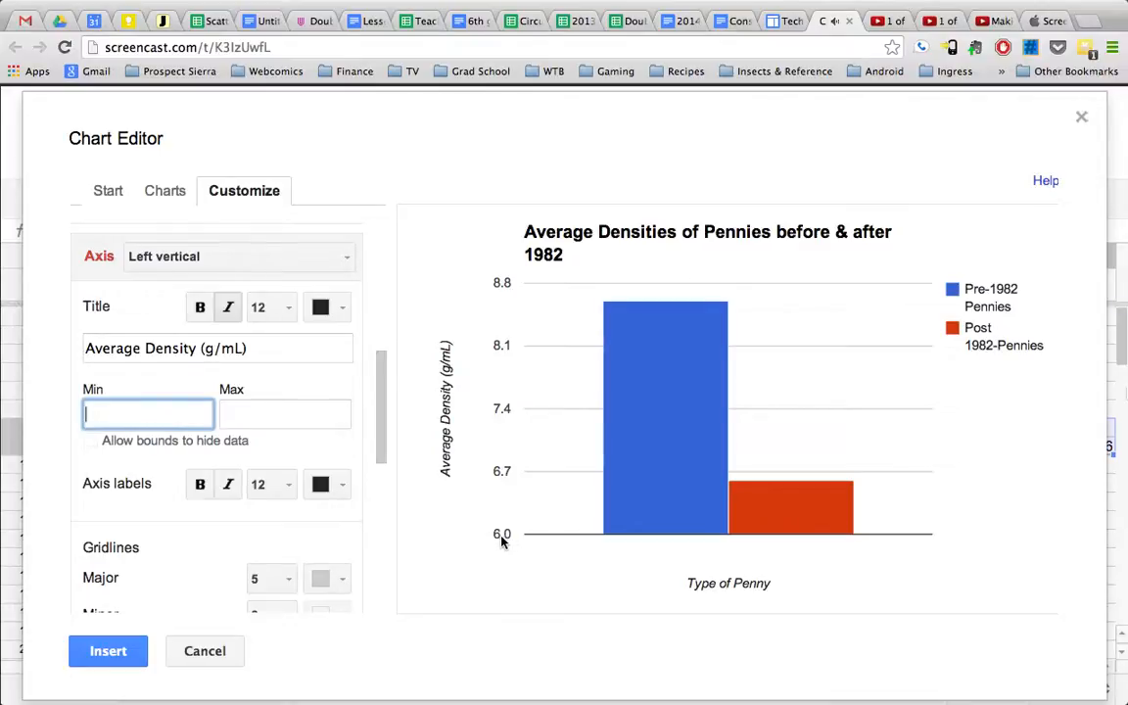
type("0")
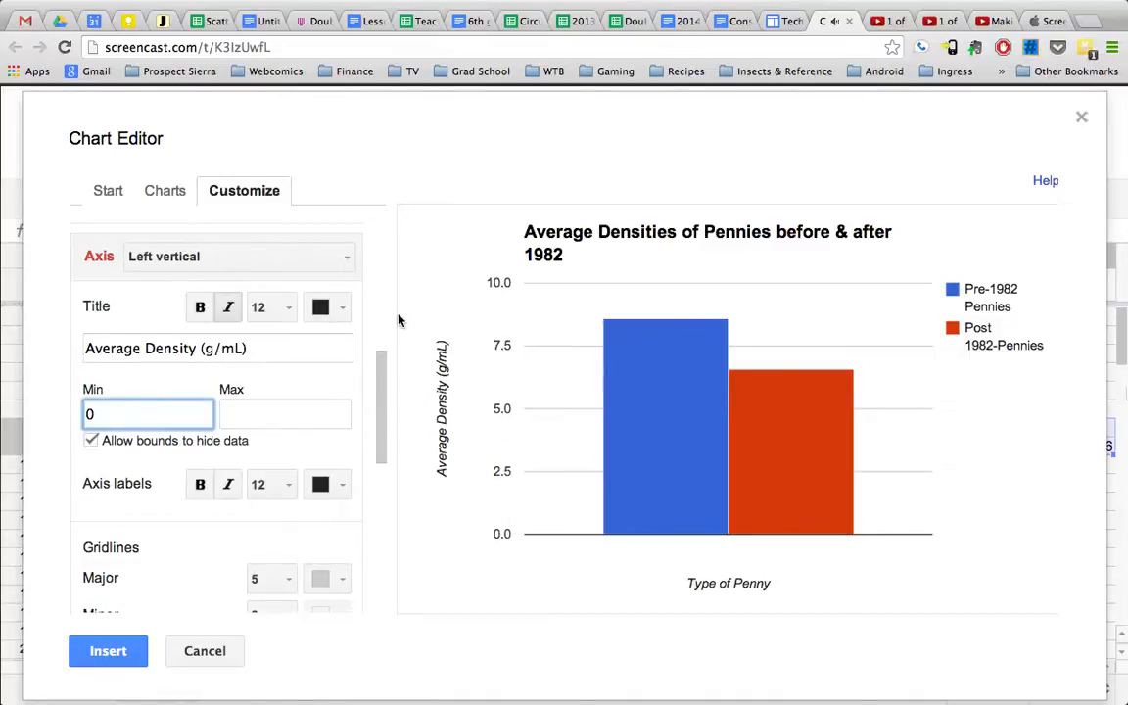
scroll(235, 443, "down", 5)
scroll(235, 443, "up", 5)
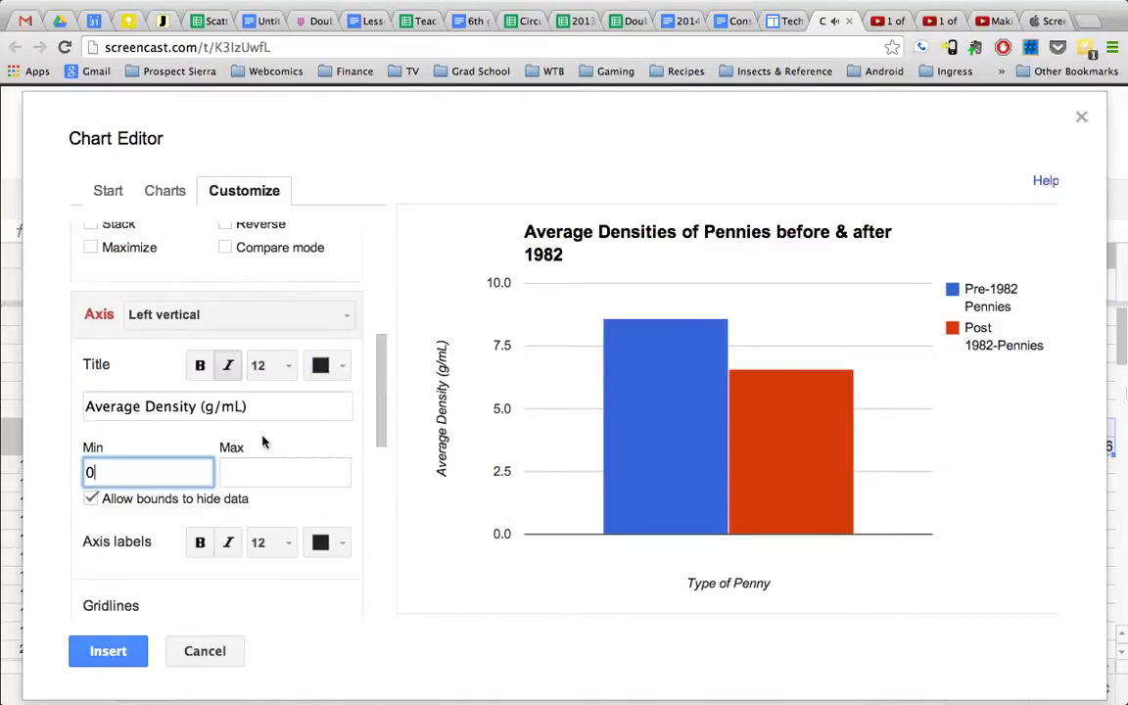
Step: Add constant error bars of 0.4 to the Pre-1982 Pennies column and check them in the chart preview
left_click_drag(380, 402, 392, 519)
scroll(395, 553, "down", 1)
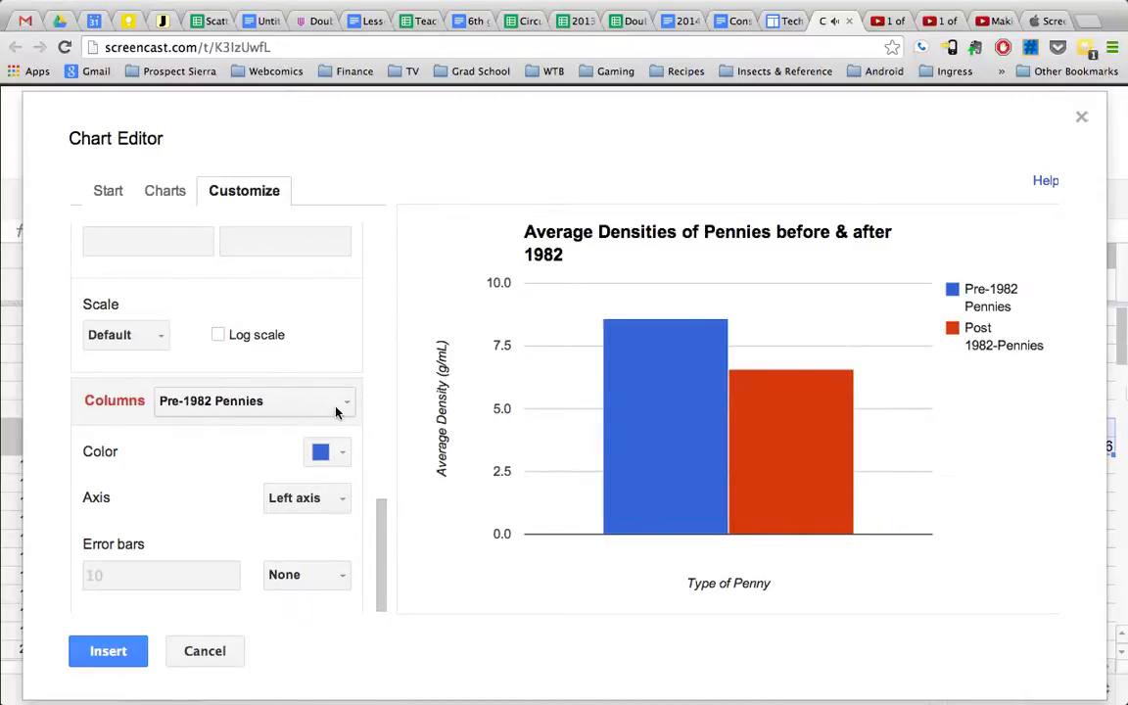
left_click(333, 577)
left_click(340, 643)
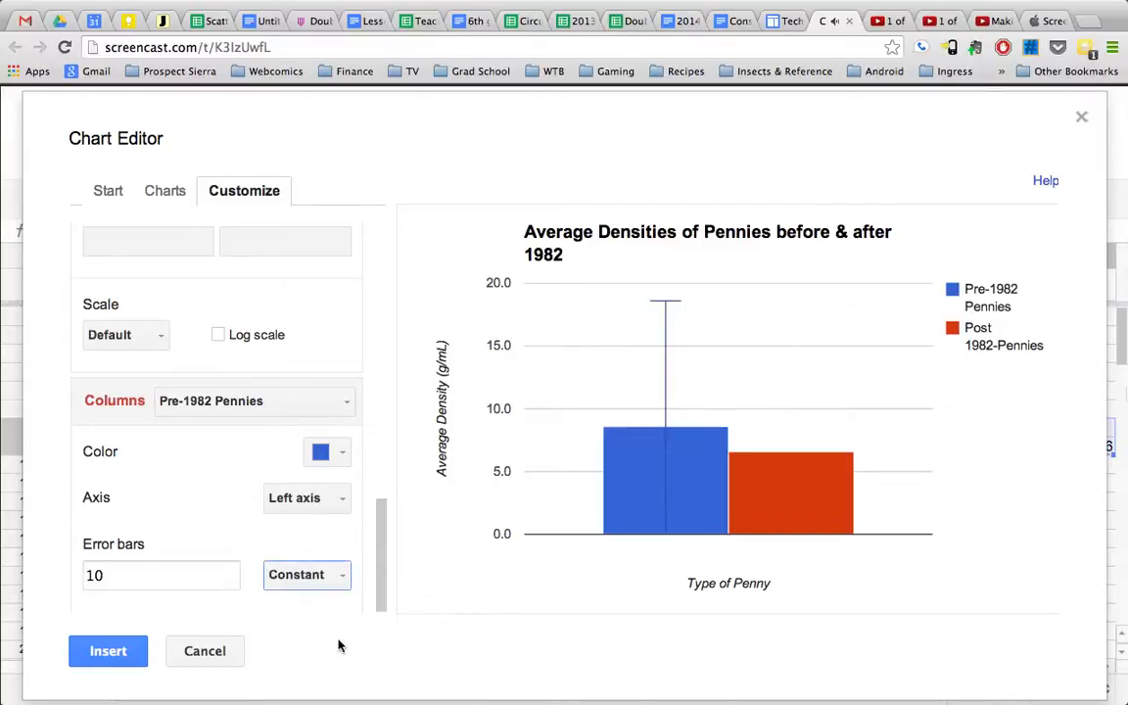
left_click_drag(146, 577, 55, 575)
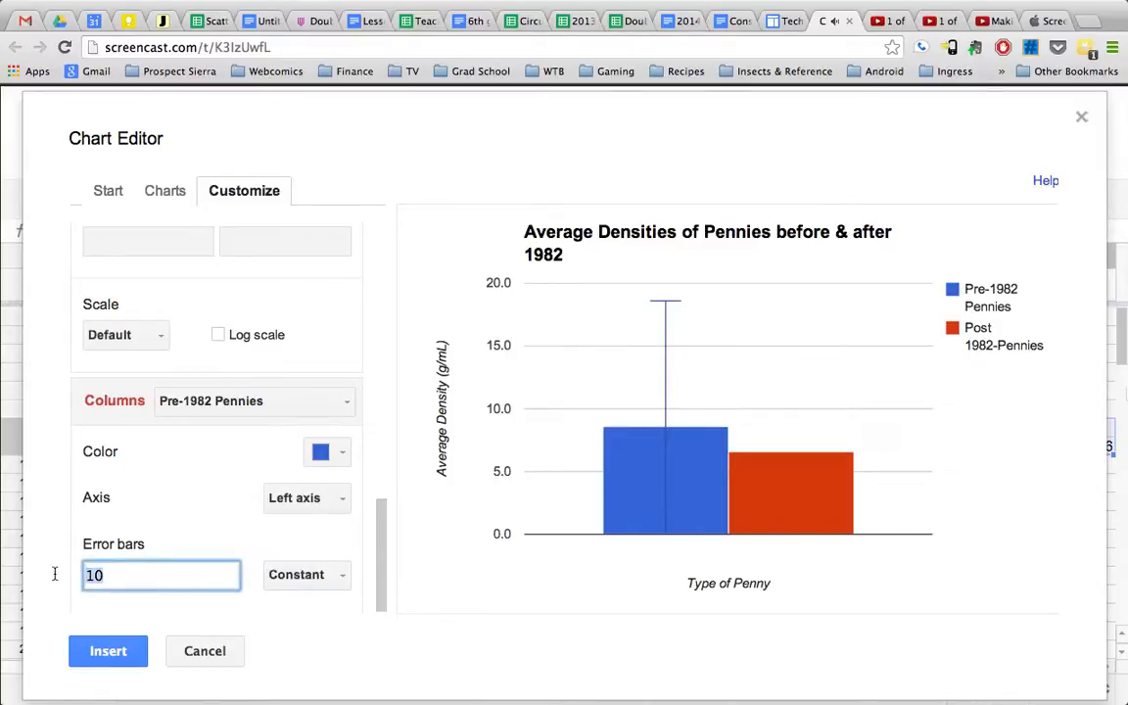
type("0.4")
mouse_move(687, 360)
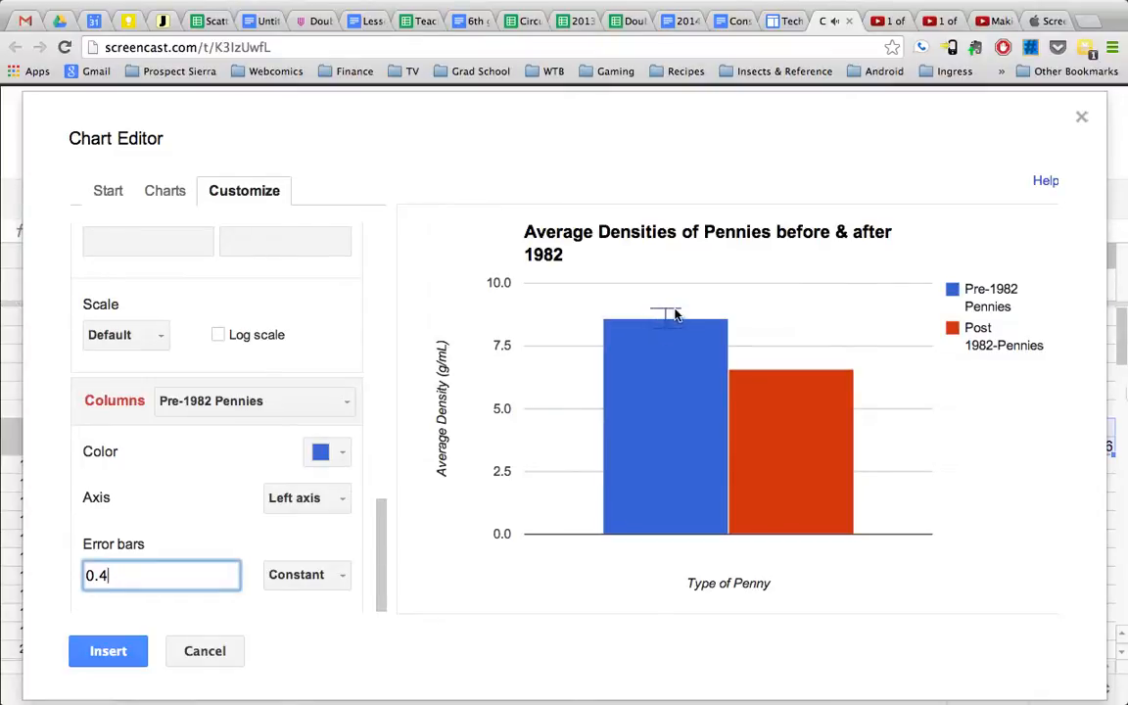
mouse_move(663, 336)
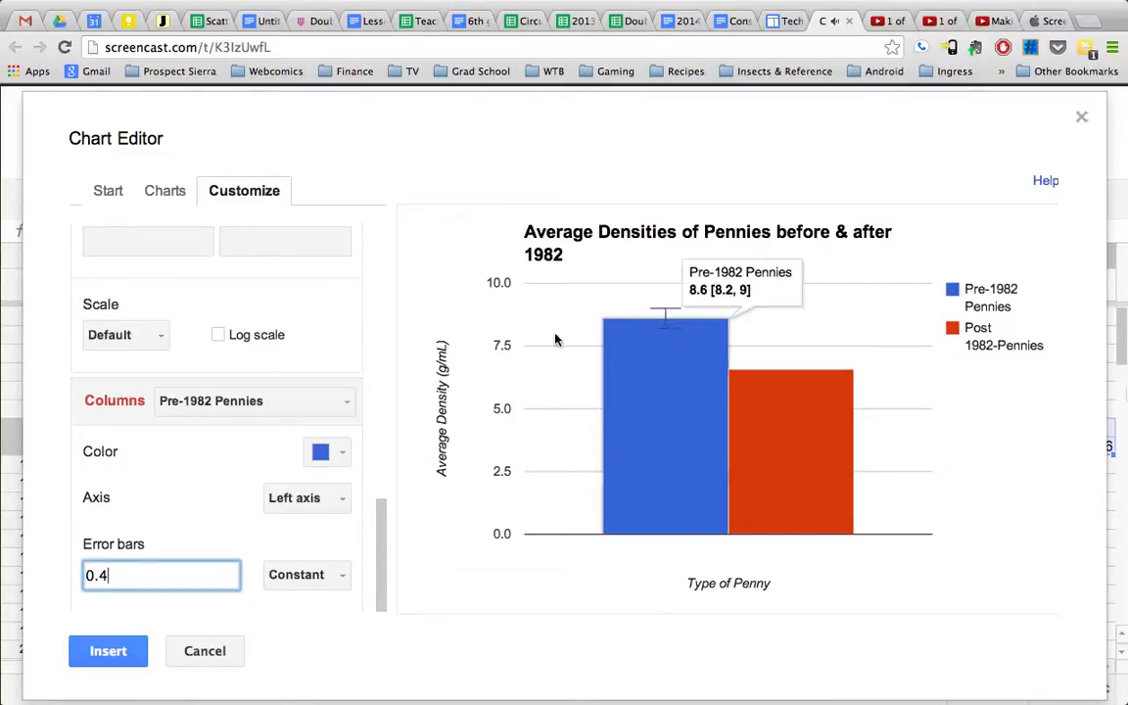
Step: Add constant error bars of 2.2 to the Post 1982-Pennies column
left_click(345, 409)
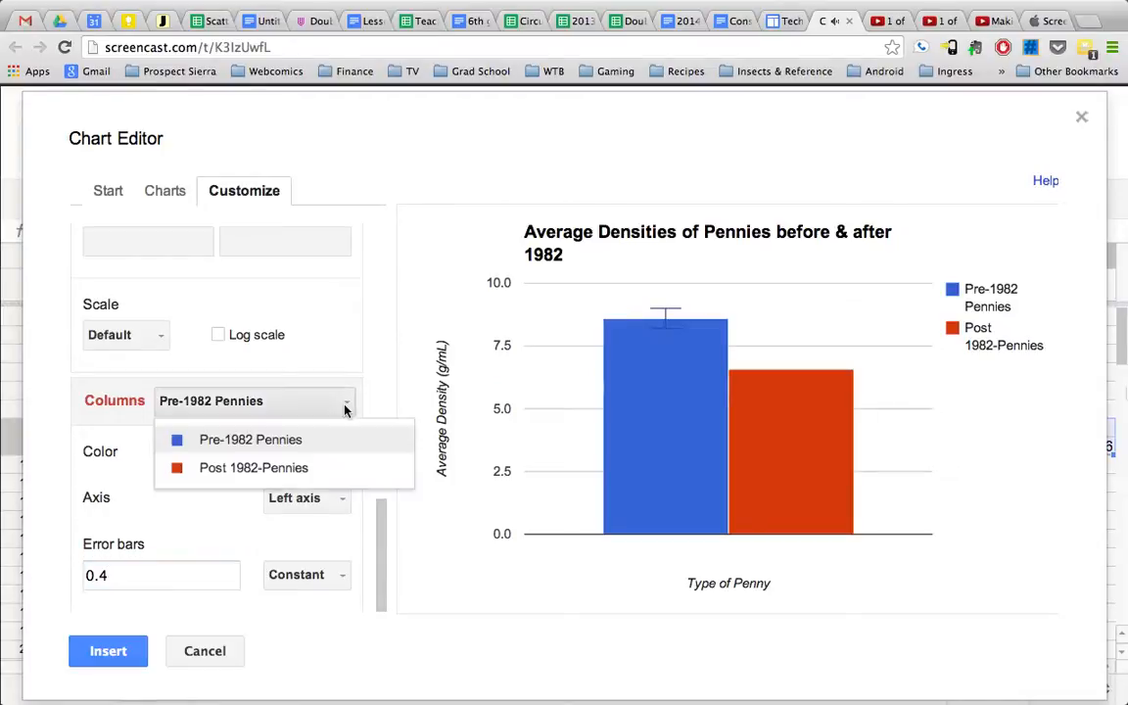
left_click(300, 469)
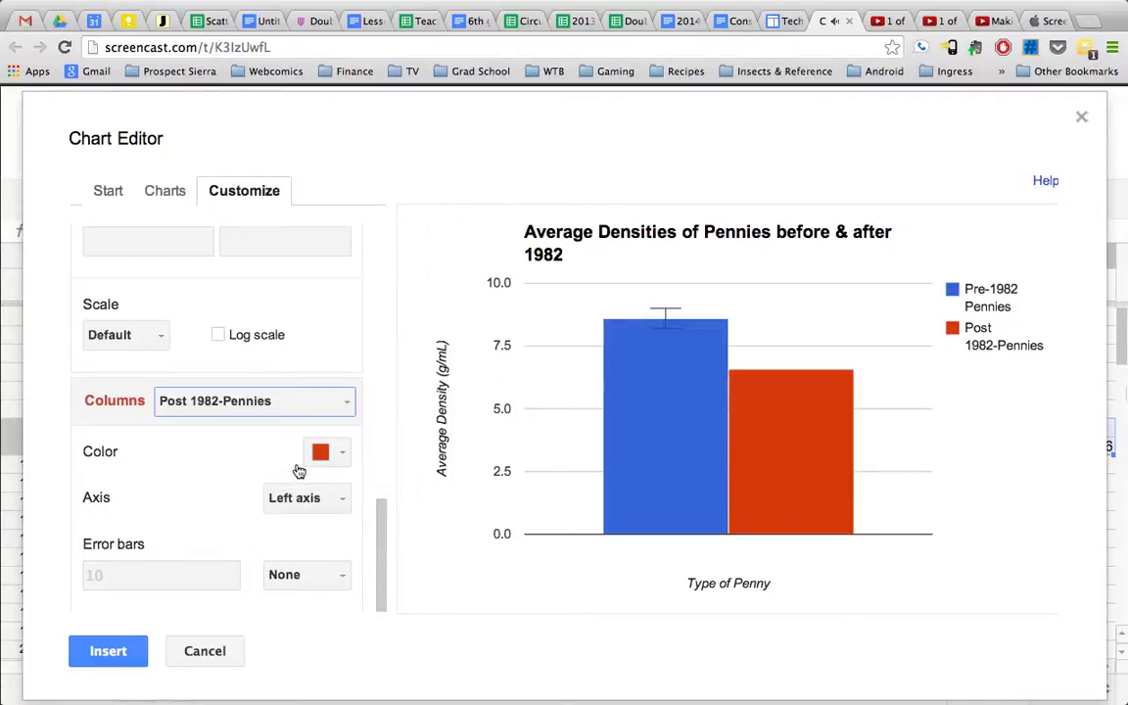
left_click(335, 578)
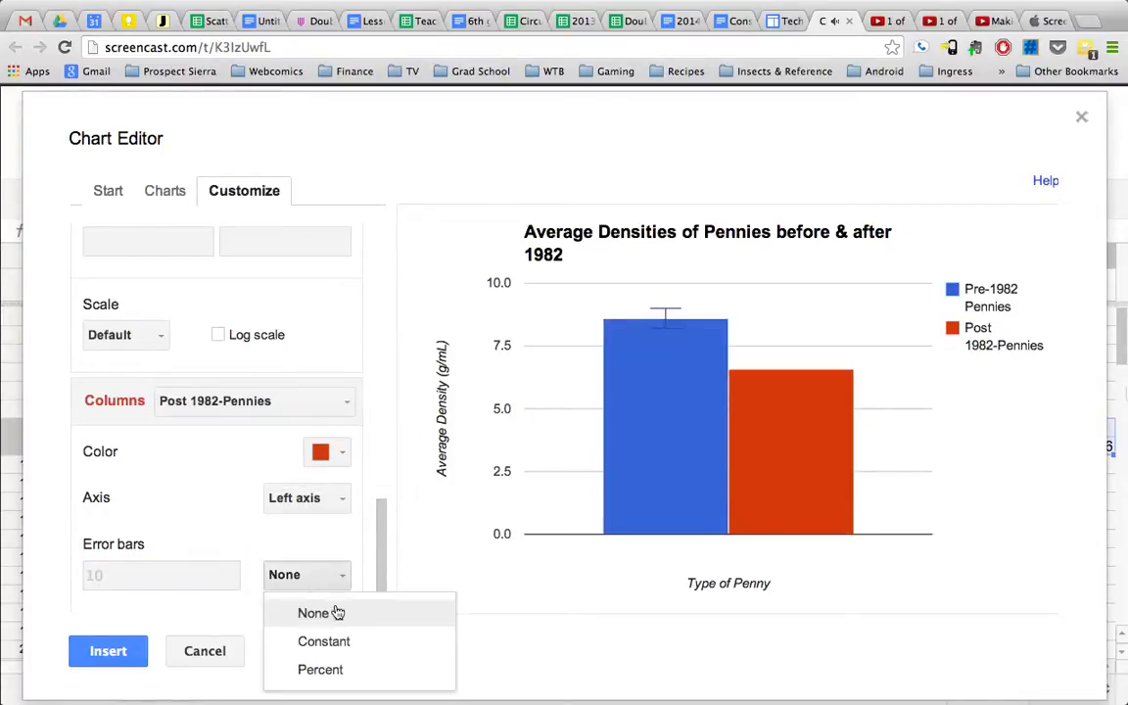
left_click(333, 642)
left_click_drag(120, 580, 72, 575)
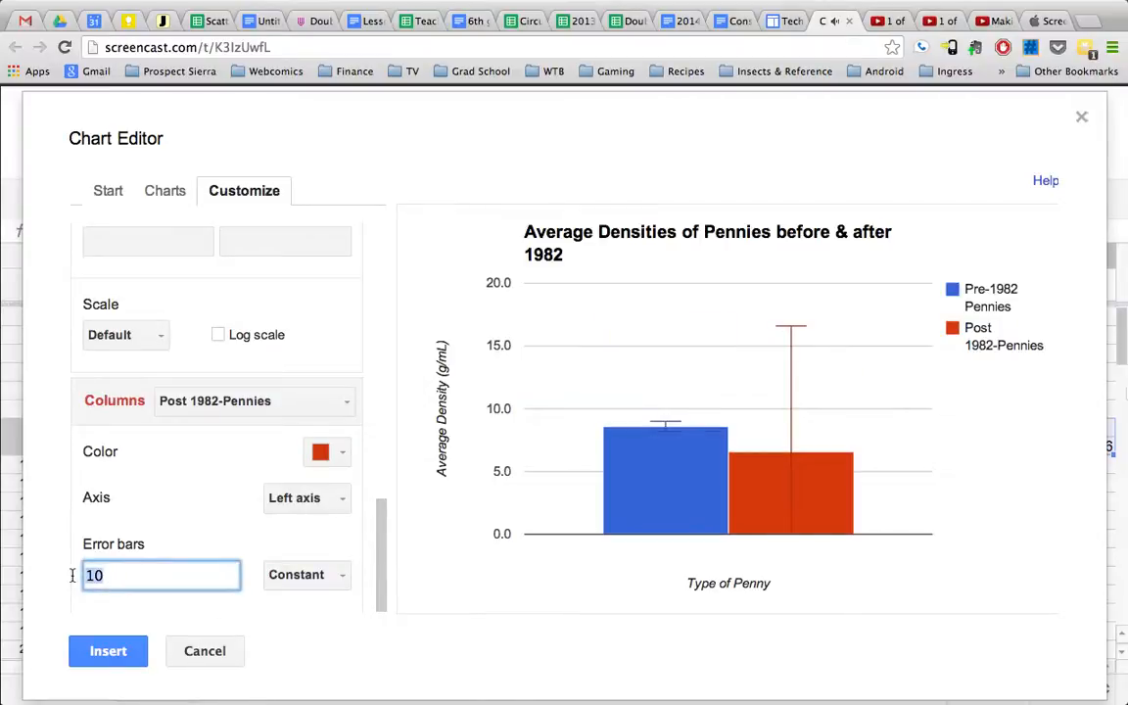
type("2.2")
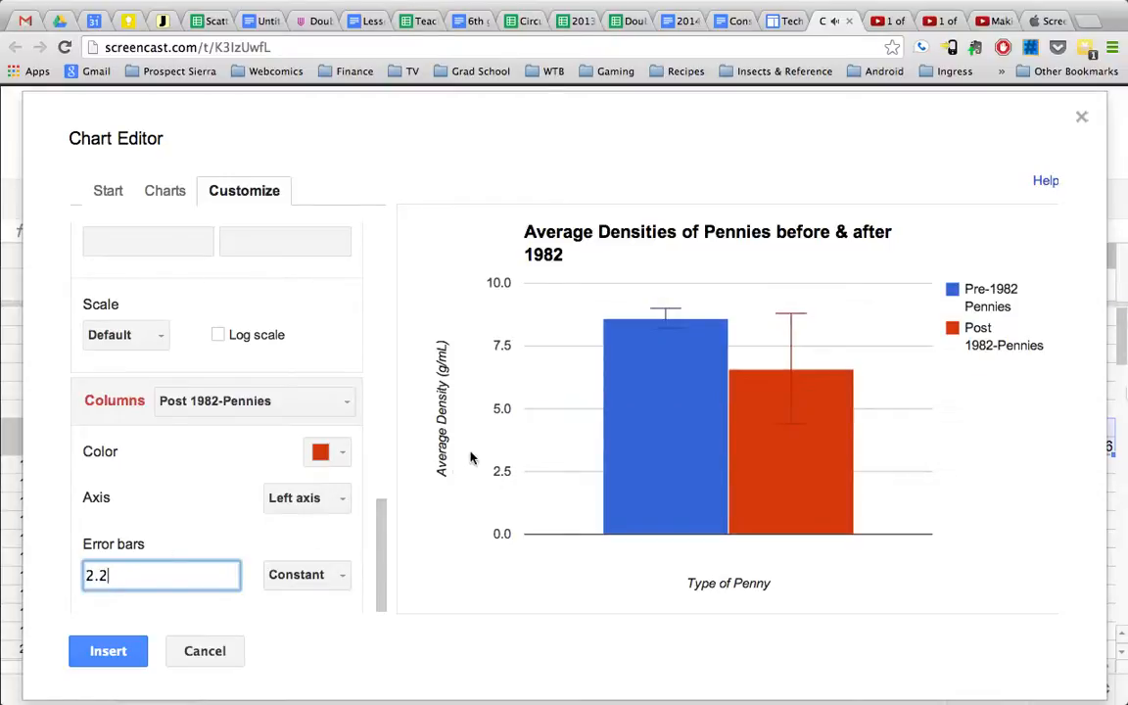
mouse_move(659, 374)
Step: Insert the finished column chart into the sheet and bring it into view for review
left_click(107, 656)
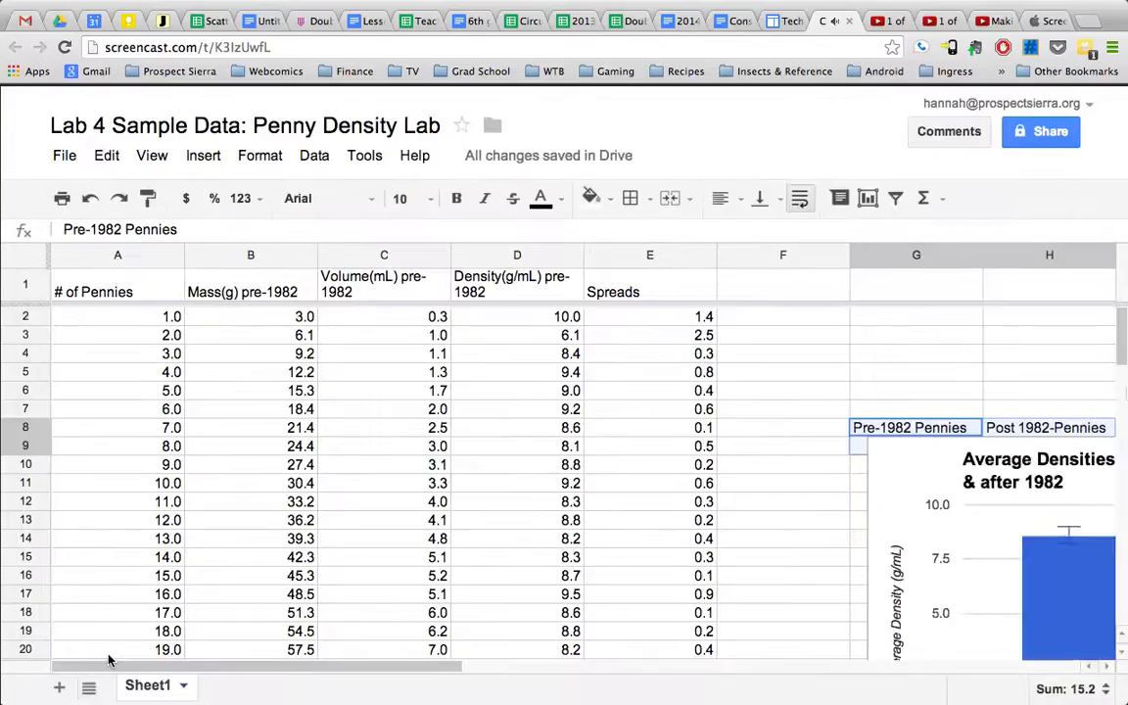
left_click_drag(454, 667, 654, 667)
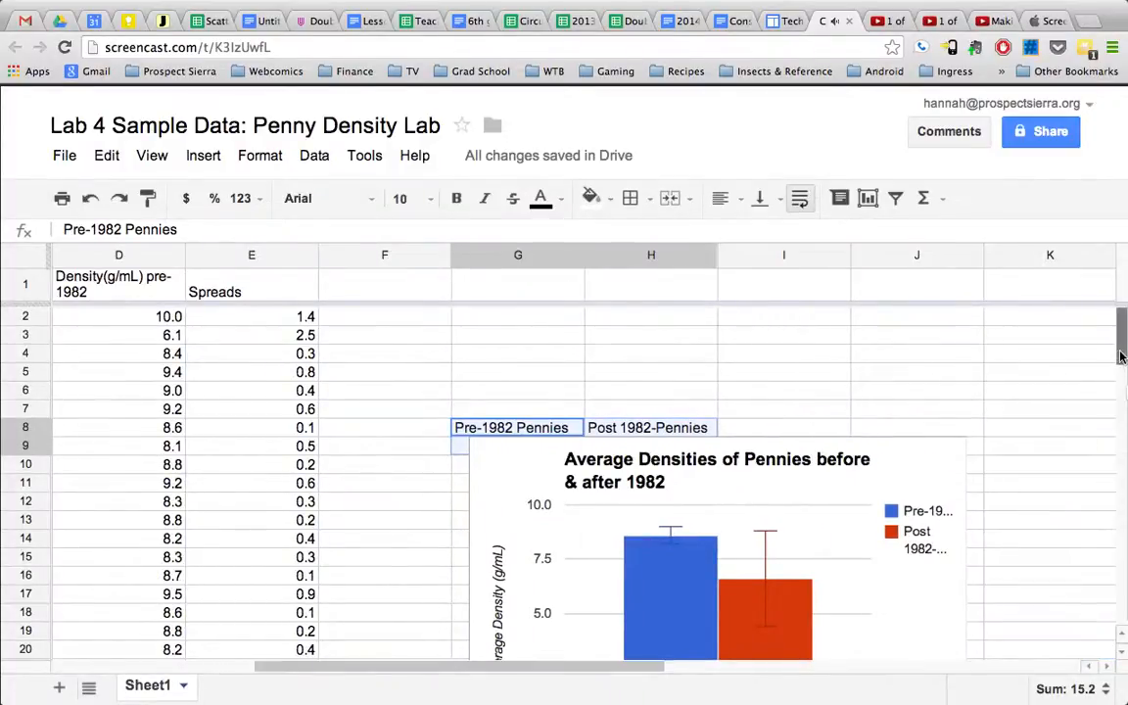
left_click_drag(1123, 351, 1123, 389)
scroll(1096, 429, "up", 3)
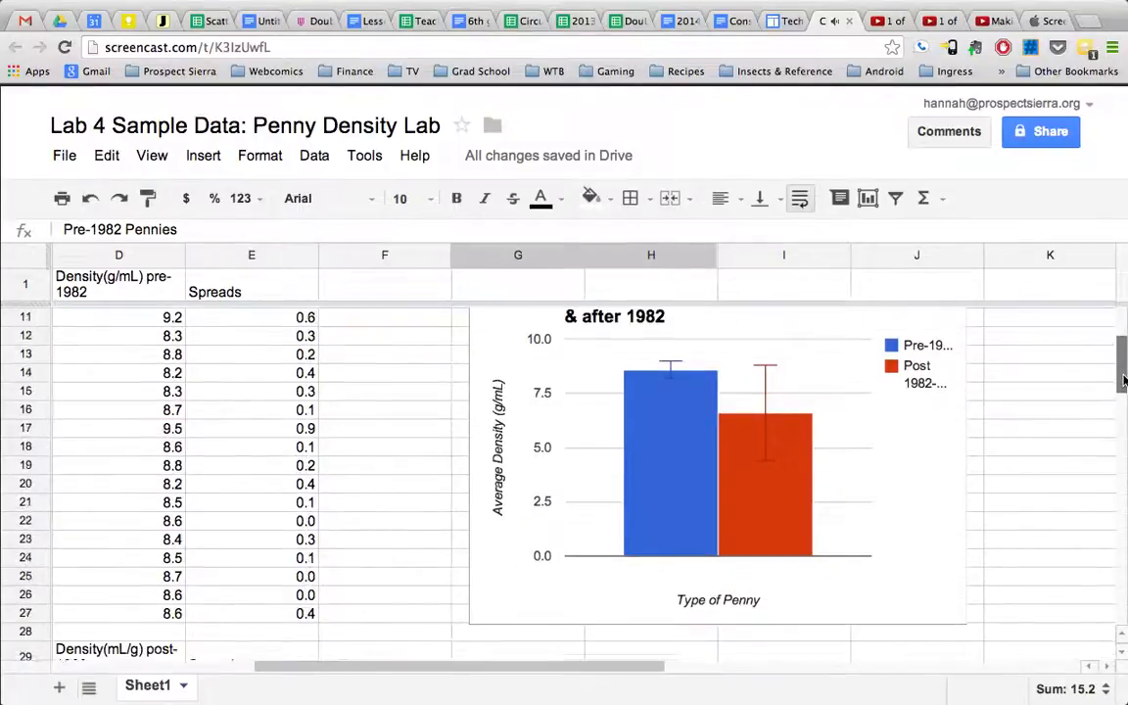